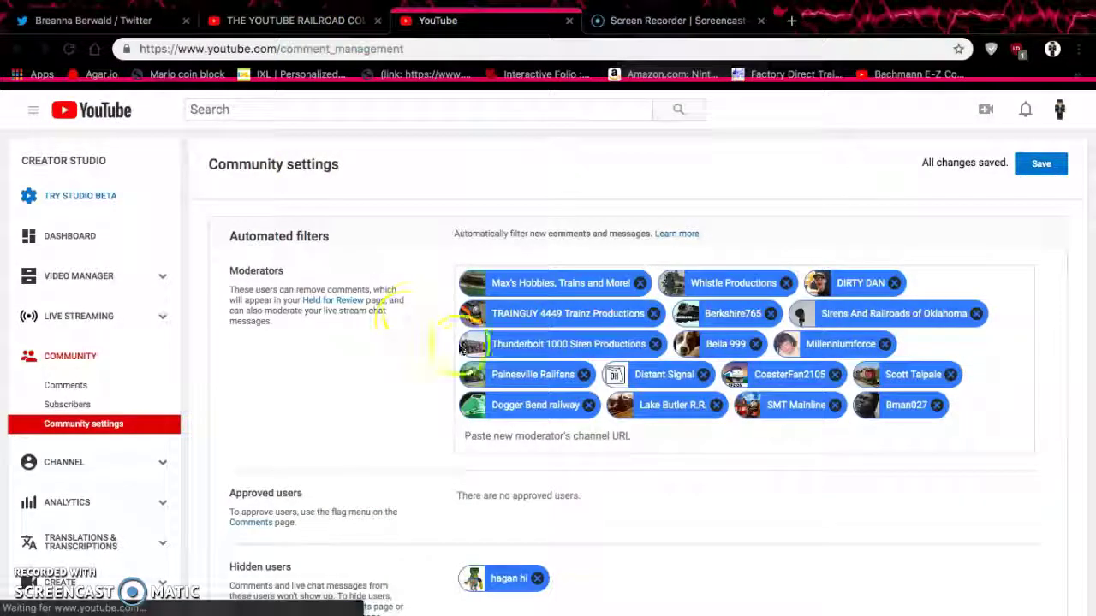
Review the community filters and save the moderator, hidden-user and blocked-word settings
{"action": "scroll", "coordinate": [412, 313], "scroll_direction": "down", "scroll_amount": 10}
{"action": "scroll", "coordinate": [412, 312], "scroll_direction": "up", "scroll_amount": 10}
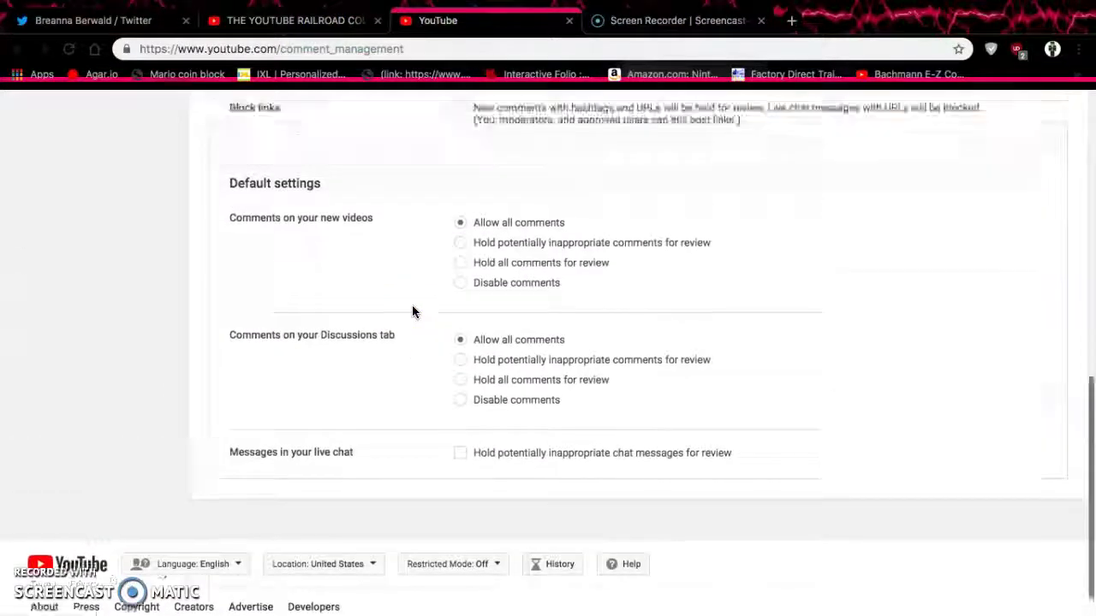
{"action": "scroll", "coordinate": [411, 313], "scroll_direction": "down", "scroll_amount": 1}
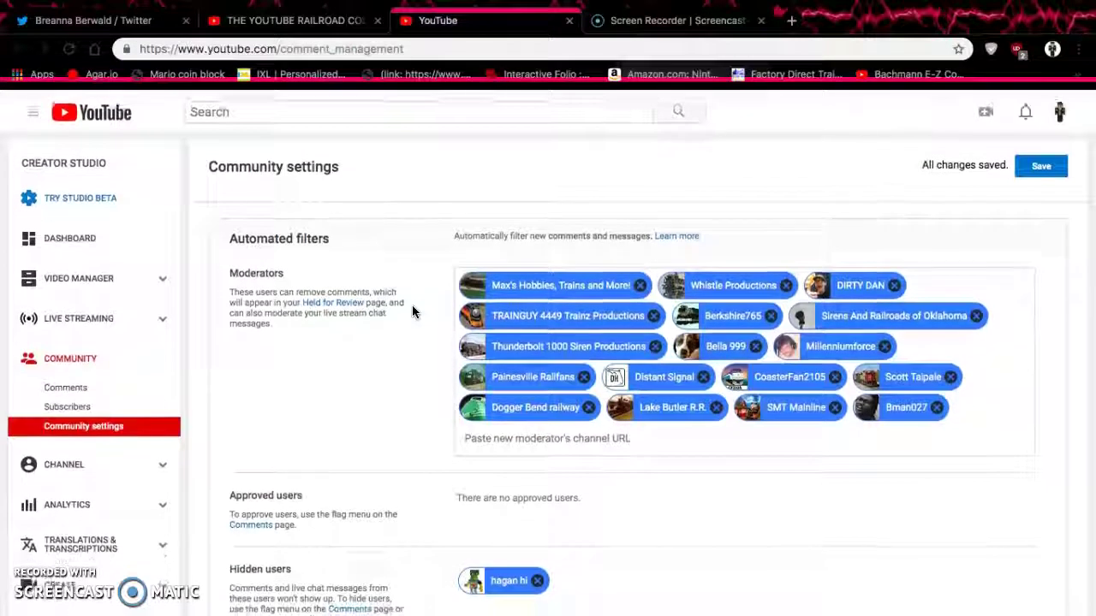
{"action": "scroll", "coordinate": [412, 310], "scroll_direction": "down", "scroll_amount": 2}
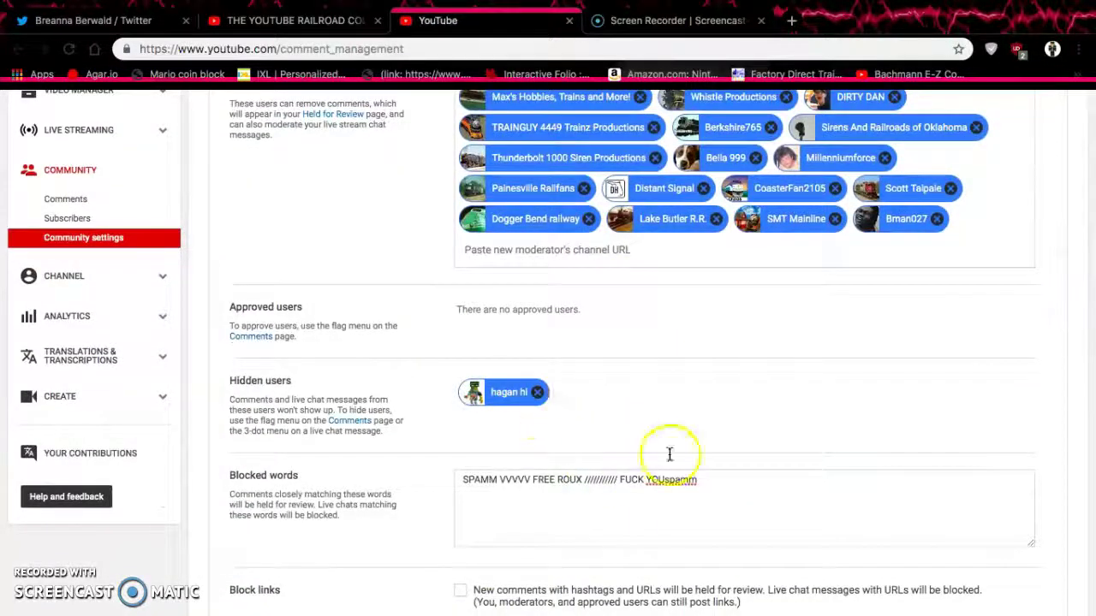
{"action": "scroll", "coordinate": [632, 452], "scroll_direction": "up", "scroll_amount": 2}
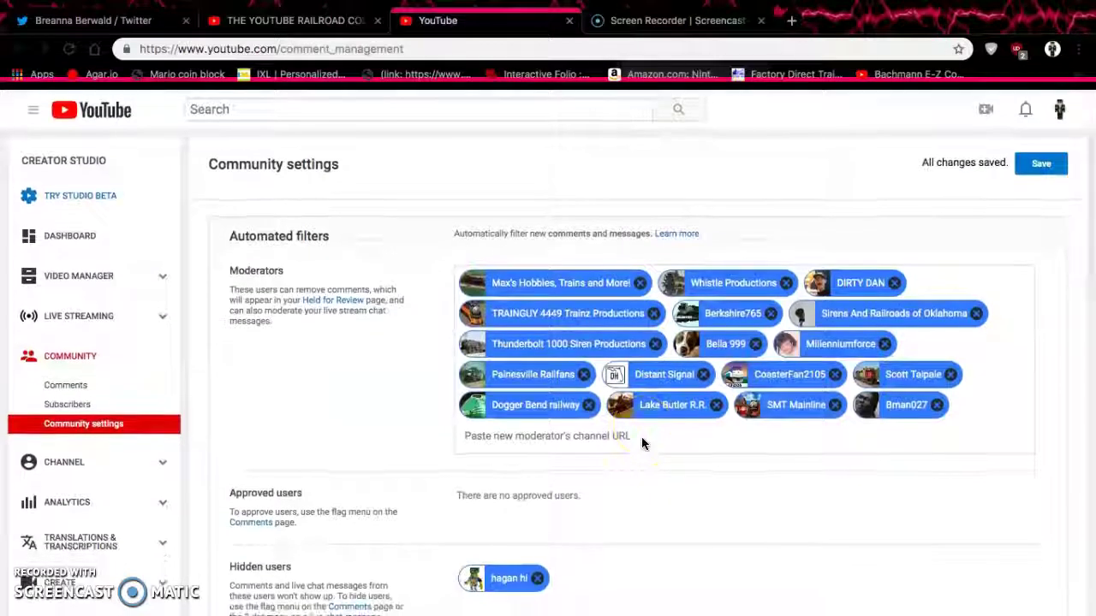
{"action": "scroll", "coordinate": [657, 469], "scroll_direction": "down", "scroll_amount": 5}
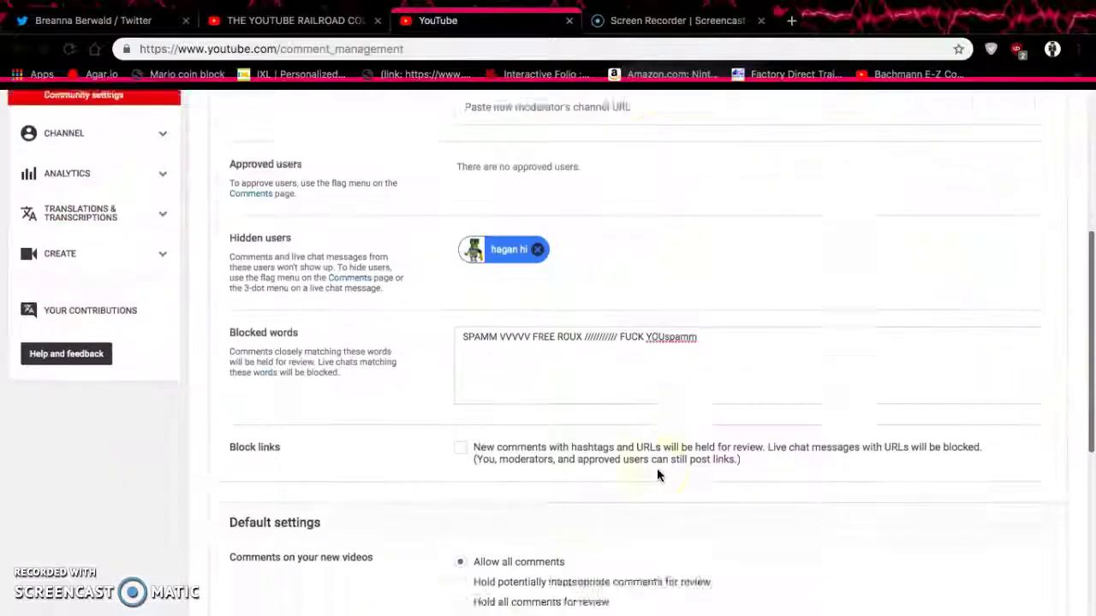
{"action": "scroll", "coordinate": [657, 475], "scroll_direction": "down", "scroll_amount": 2}
{"action": "scroll", "coordinate": [657, 475], "scroll_direction": "up", "scroll_amount": 7}
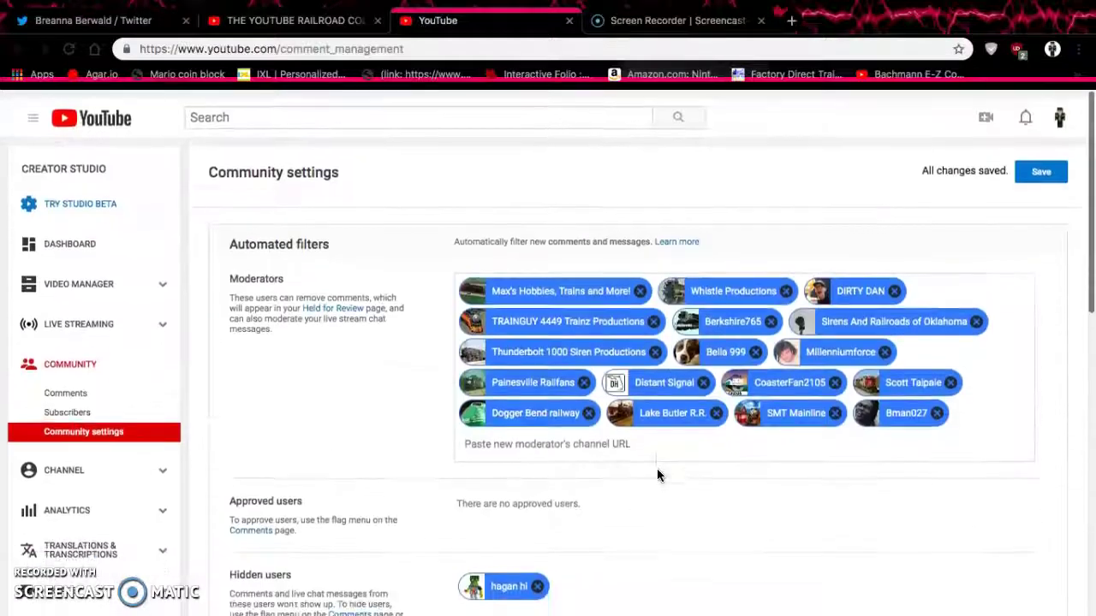
{"action": "left_click", "coordinate": [1064, 166]}
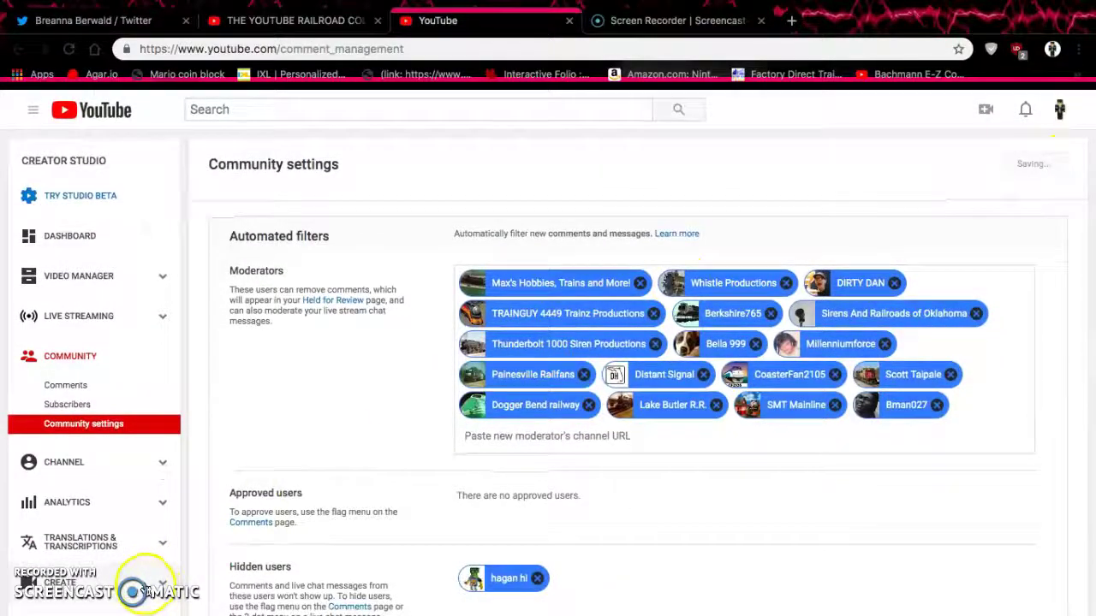
Switch to the 'THE YOUTUBE RAILROAD COLD WAR HAS STARTED' replay tab and open its editor
{"action": "left_click", "coordinate": [249, 24]}
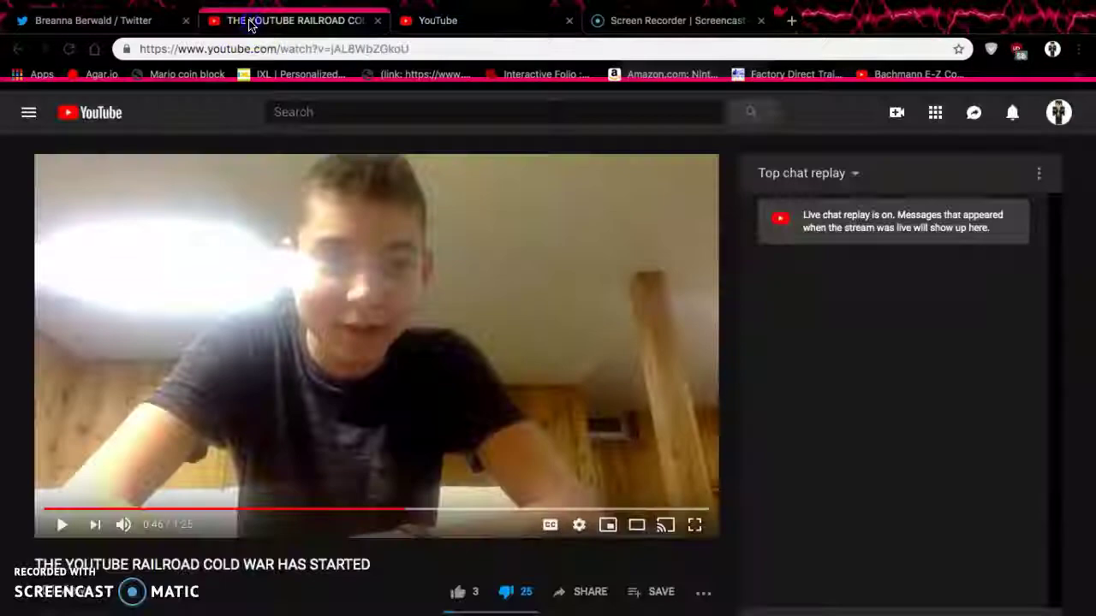
{"action": "scroll", "coordinate": [725, 318], "scroll_direction": "down", "scroll_amount": 10}
{"action": "scroll", "coordinate": [724, 318], "scroll_direction": "up", "scroll_amount": 10}
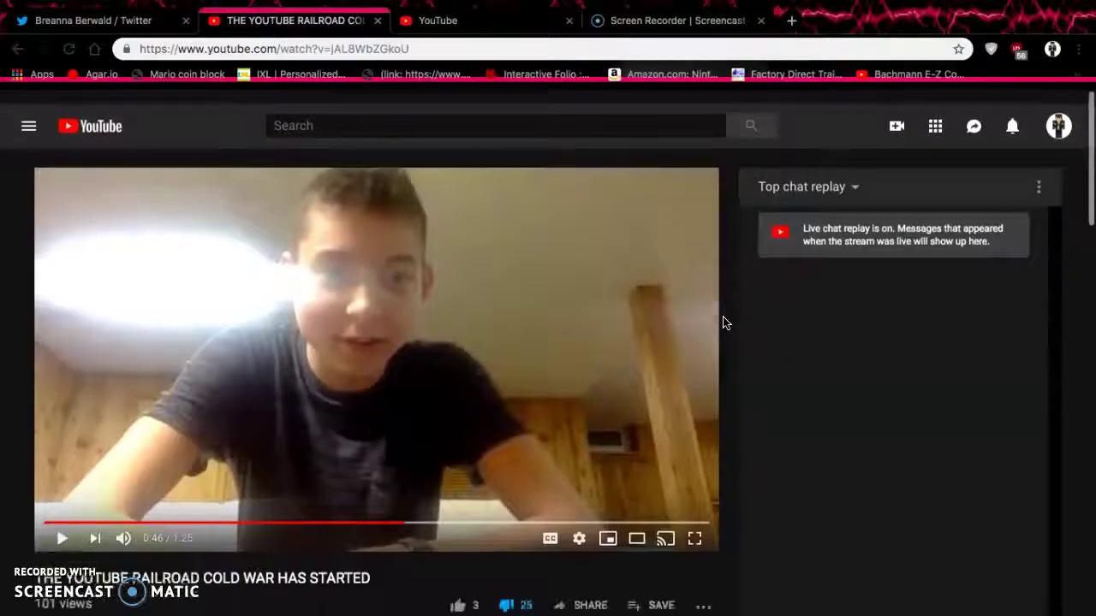
{"action": "scroll", "coordinate": [724, 319], "scroll_direction": "down", "scroll_amount": 5}
{"action": "scroll", "coordinate": [724, 322], "scroll_direction": "up", "scroll_amount": 5}
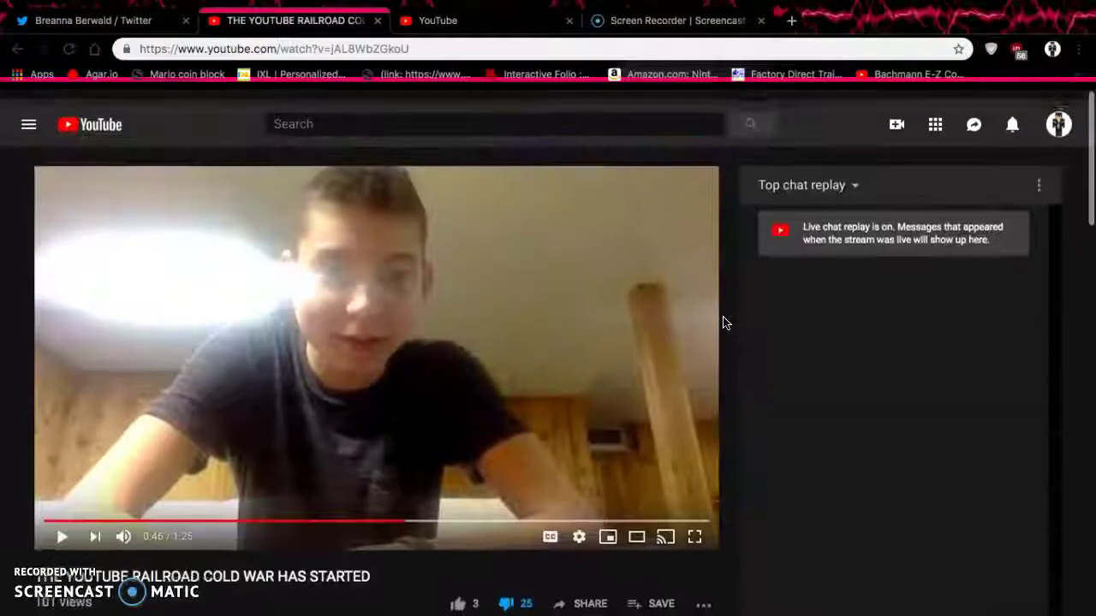
{"action": "scroll", "coordinate": [724, 322], "scroll_direction": "down", "scroll_amount": 10}
{"action": "scroll", "coordinate": [724, 320], "scroll_direction": "up", "scroll_amount": 10}
{"action": "scroll", "coordinate": [724, 320], "scroll_direction": "down", "scroll_amount": 5}
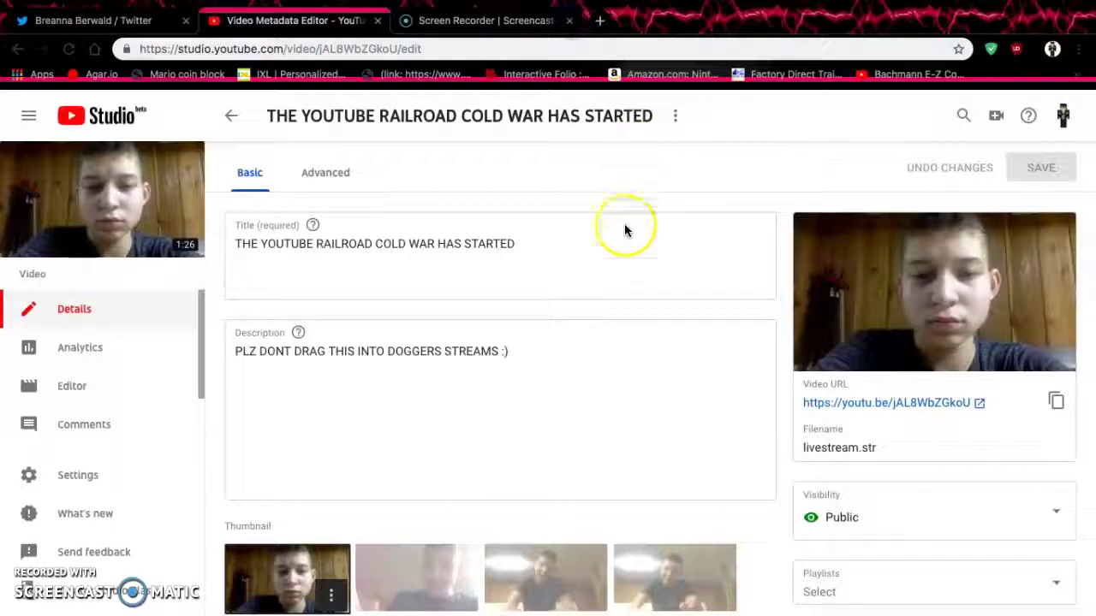
Look over the Cold War replay's Basic and Advanced tabs, then go back to the uploads list
{"action": "mouse_move", "coordinate": [1061, 224]}
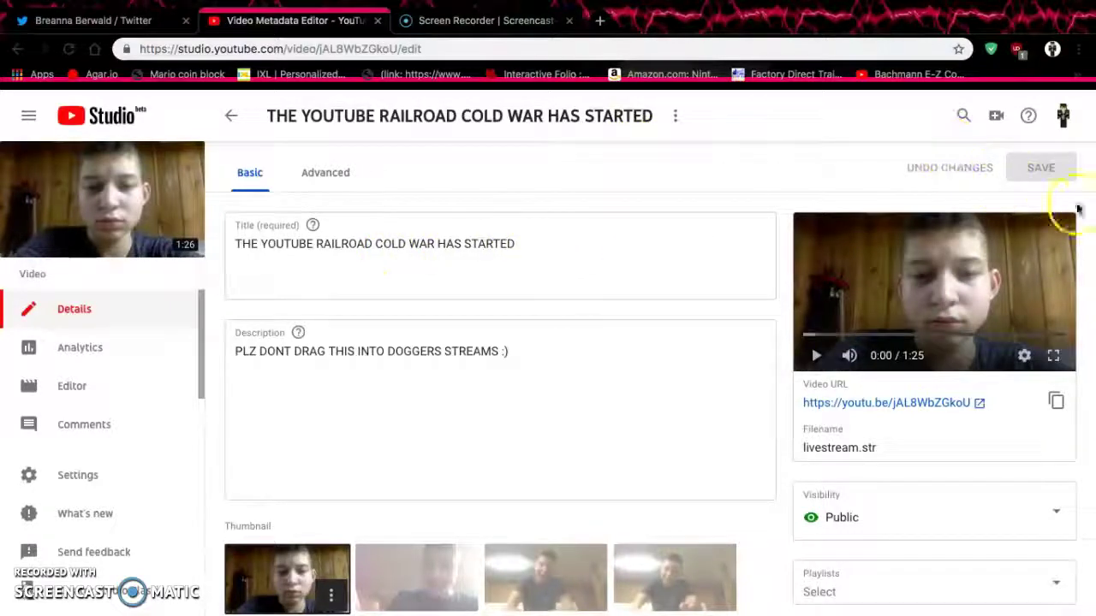
{"action": "scroll", "coordinate": [964, 357], "scroll_direction": "down", "scroll_amount": 3}
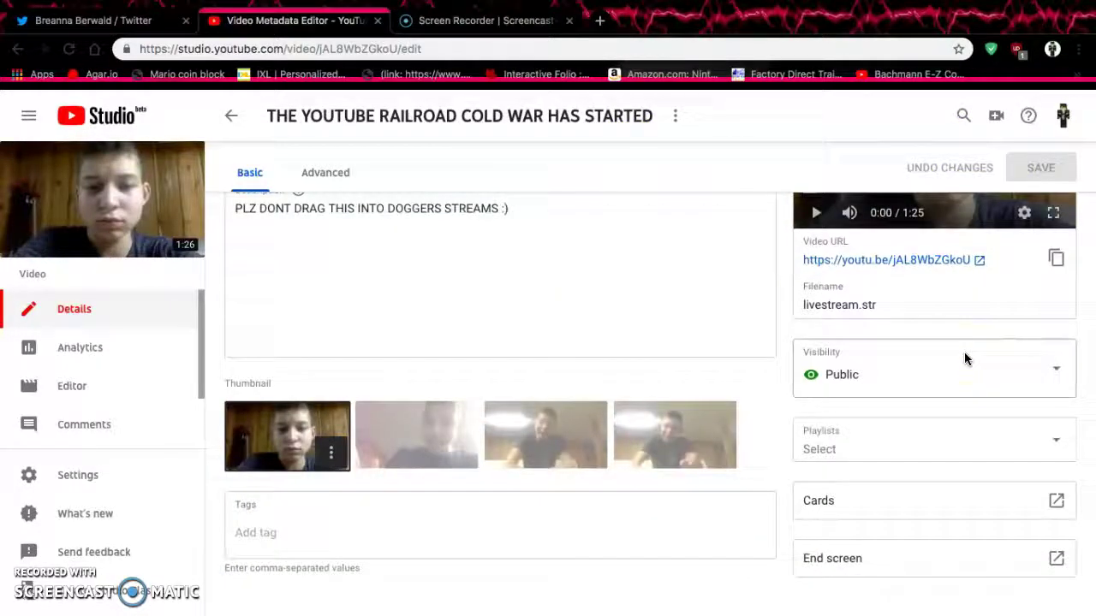
{"action": "left_click", "coordinate": [315, 172]}
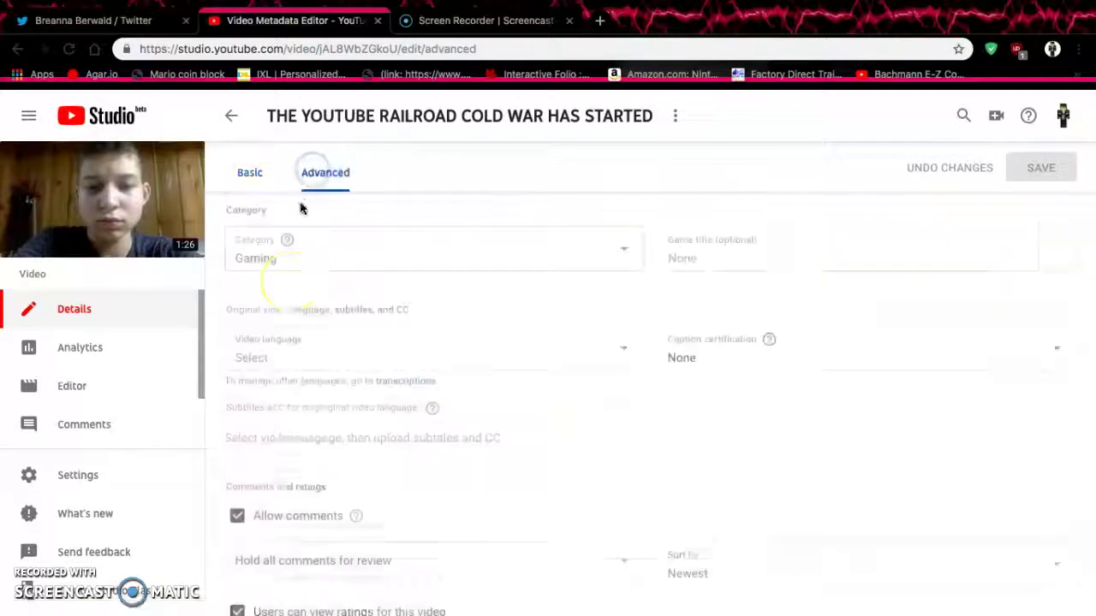
{"action": "scroll", "coordinate": [282, 371], "scroll_direction": "down", "scroll_amount": 3}
{"action": "scroll", "coordinate": [277, 358], "scroll_direction": "down", "scroll_amount": 3}
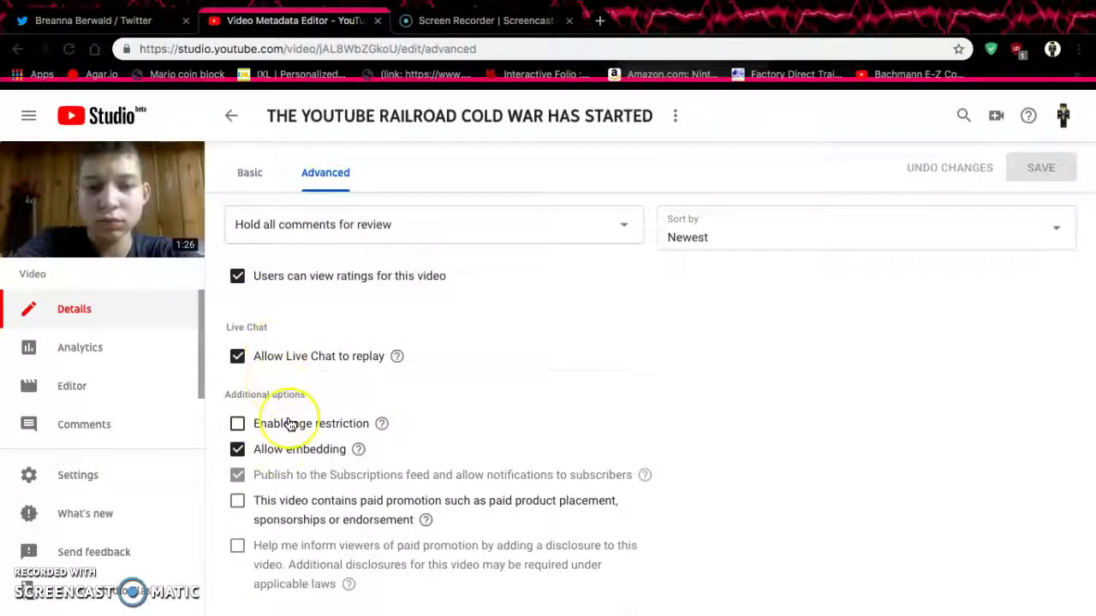
{"action": "scroll", "coordinate": [289, 424], "scroll_direction": "up", "scroll_amount": 5}
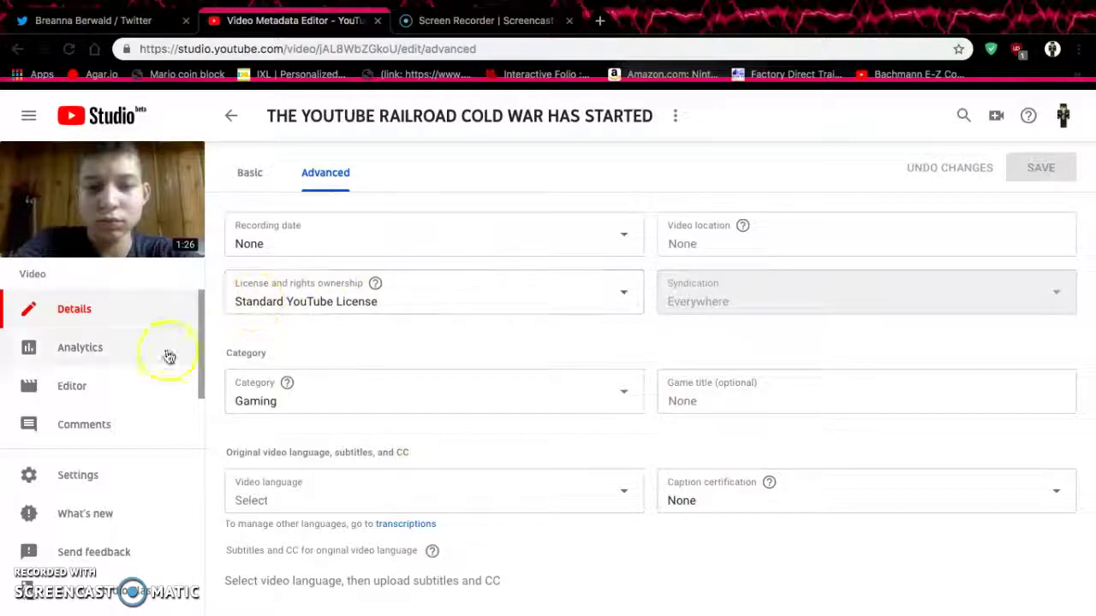
{"action": "scroll", "coordinate": [375, 317], "scroll_direction": "down", "scroll_amount": 5}
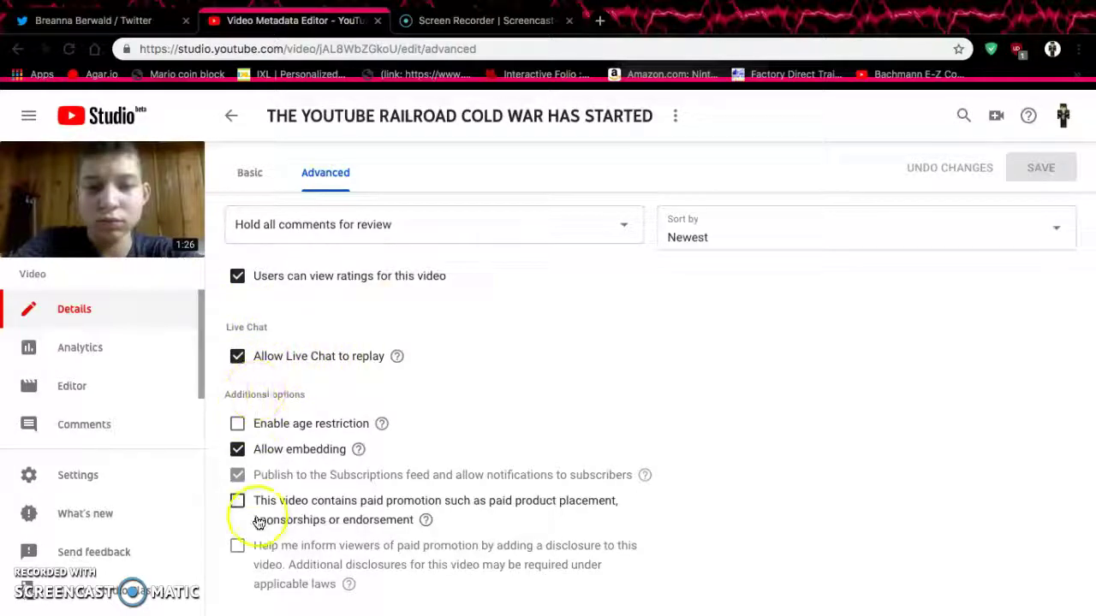
{"action": "scroll", "coordinate": [259, 518], "scroll_direction": "up", "scroll_amount": 5}
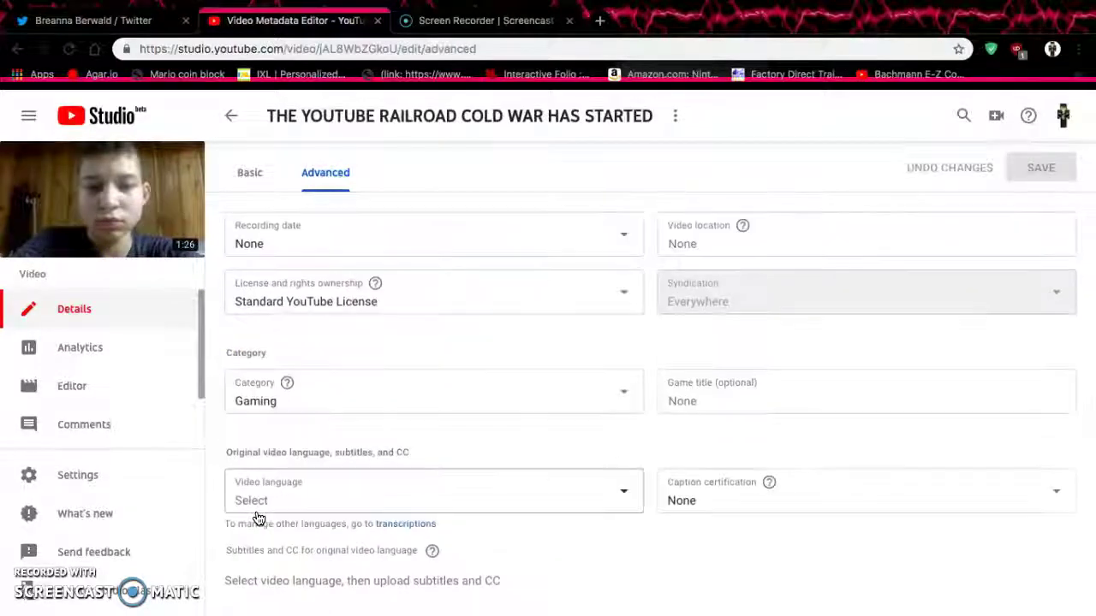
{"action": "left_click", "coordinate": [235, 117]}
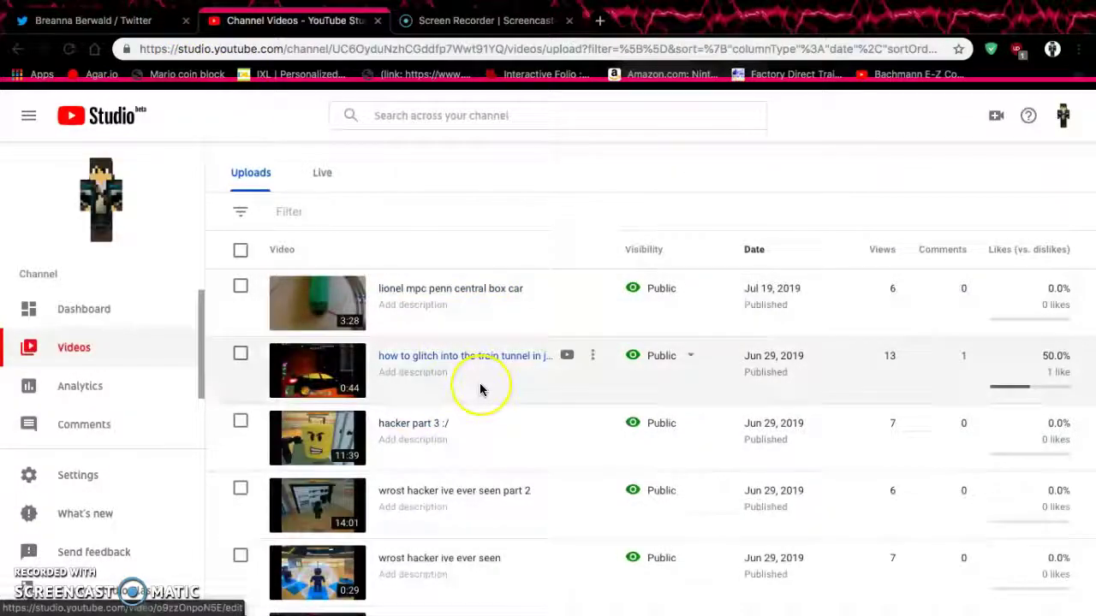
Scroll the uploads list to its end and back up to the June 2019 videos
{"action": "scroll", "coordinate": [482, 386], "scroll_direction": "down", "scroll_amount": 3}
{"action": "scroll", "coordinate": [480, 389], "scroll_direction": "up", "scroll_amount": 1}
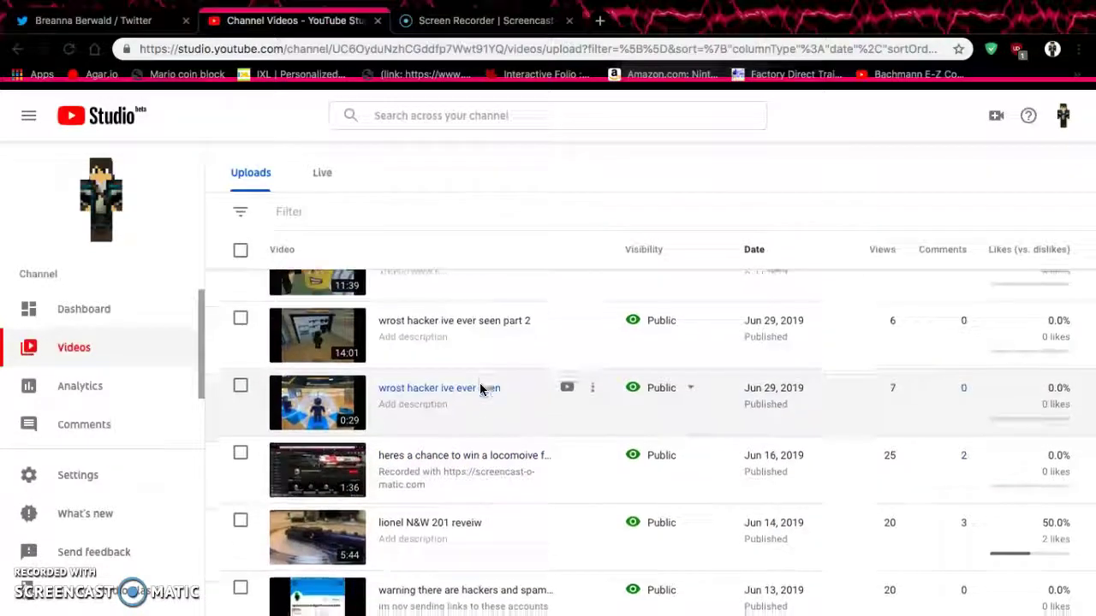
{"action": "scroll", "coordinate": [480, 389], "scroll_direction": "down", "scroll_amount": 10}
{"action": "scroll", "coordinate": [588, 497], "scroll_direction": "up", "scroll_amount": 10}
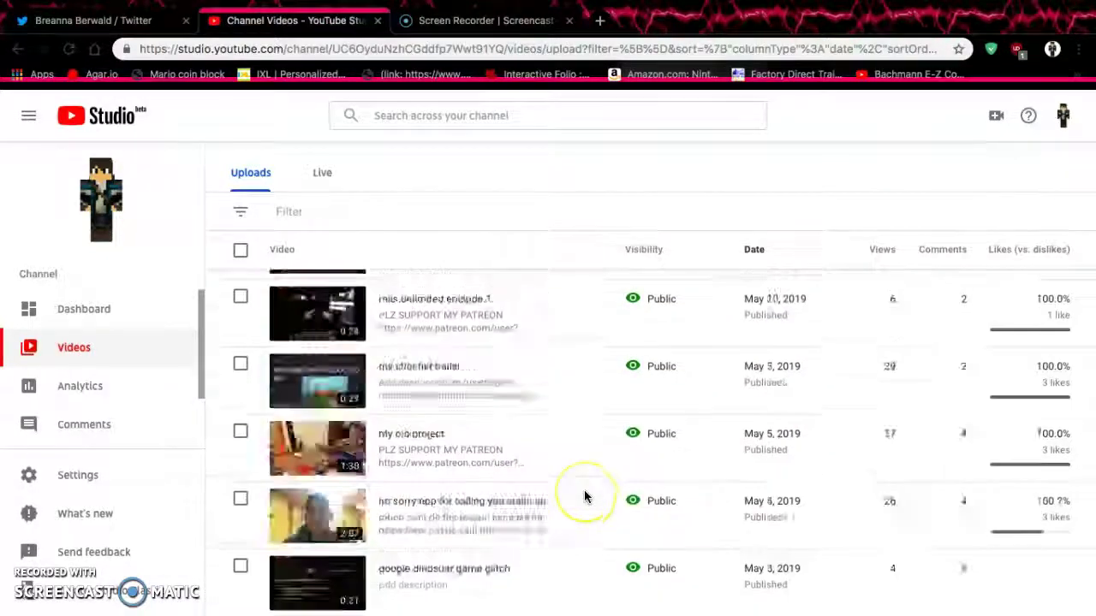
{"action": "scroll", "coordinate": [585, 497], "scroll_direction": "down", "scroll_amount": 2}
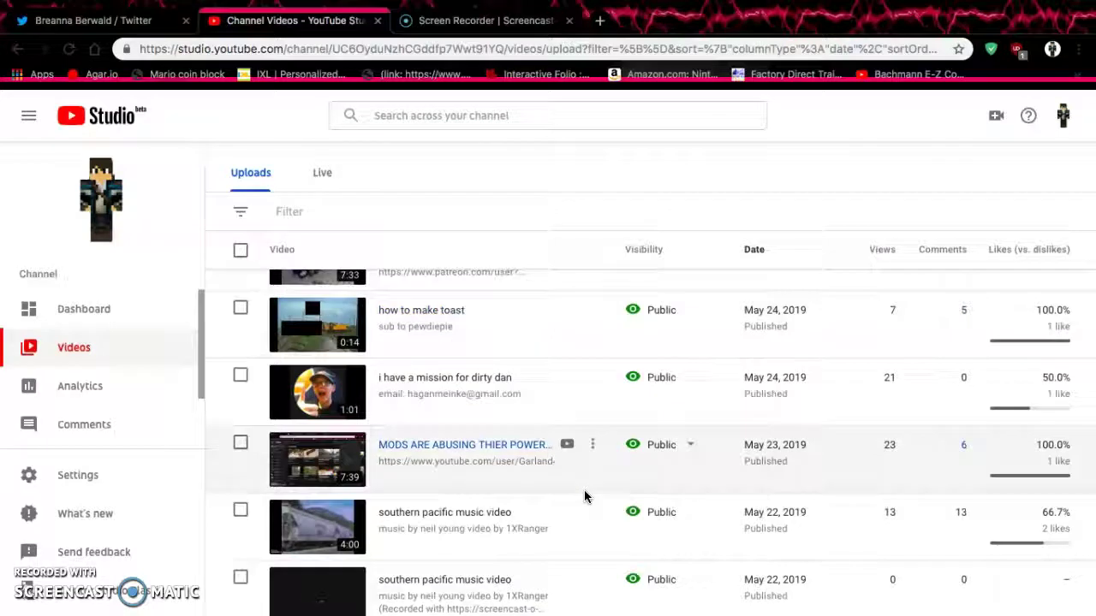
{"action": "scroll", "coordinate": [488, 472], "scroll_direction": "up", "scroll_amount": 6}
{"action": "scroll", "coordinate": [486, 476], "scroll_direction": "up", "scroll_amount": 4}
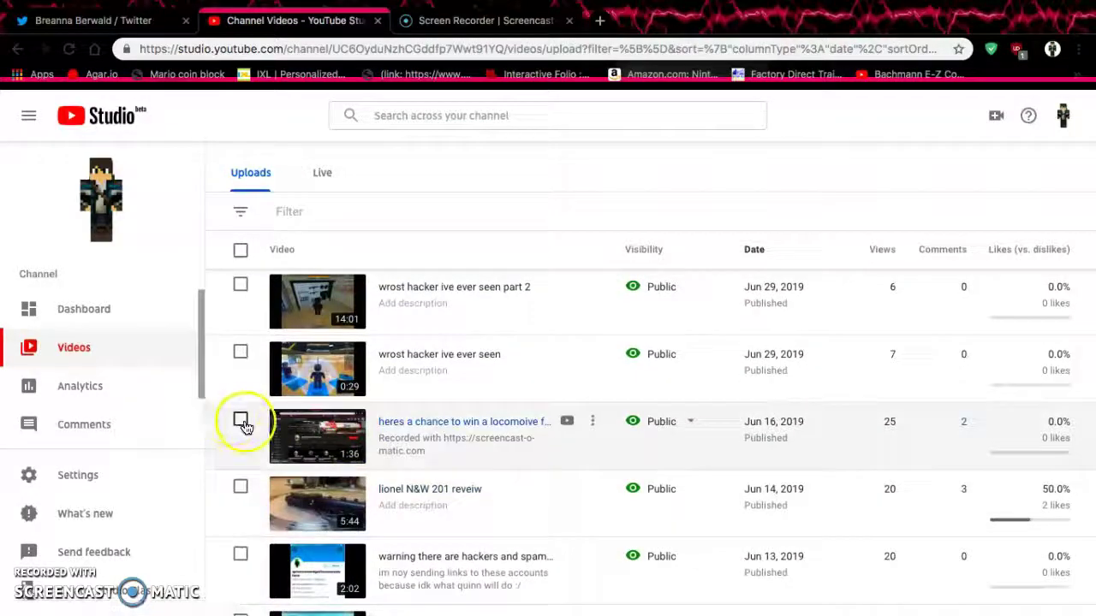
Select the June 16 locomotive giveaway video and close the bulk edit options unused
{"action": "left_click", "coordinate": [241, 421]}
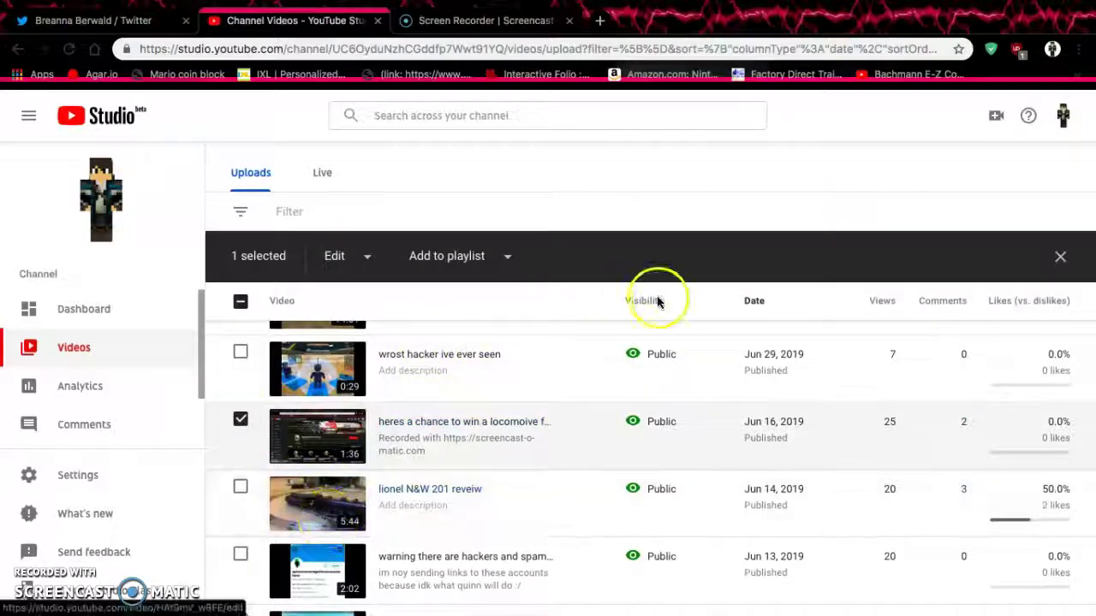
{"action": "left_click", "coordinate": [358, 261]}
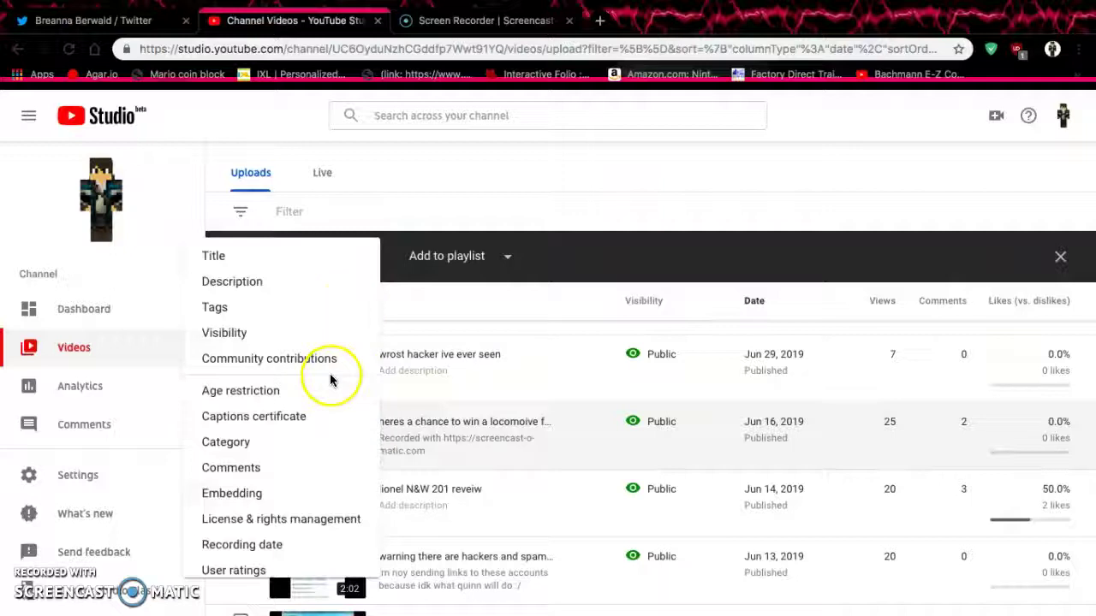
{"action": "scroll", "coordinate": [295, 508], "scroll_direction": "down", "scroll_amount": 1}
{"action": "scroll", "coordinate": [295, 508], "scroll_direction": "up", "scroll_amount": 1}
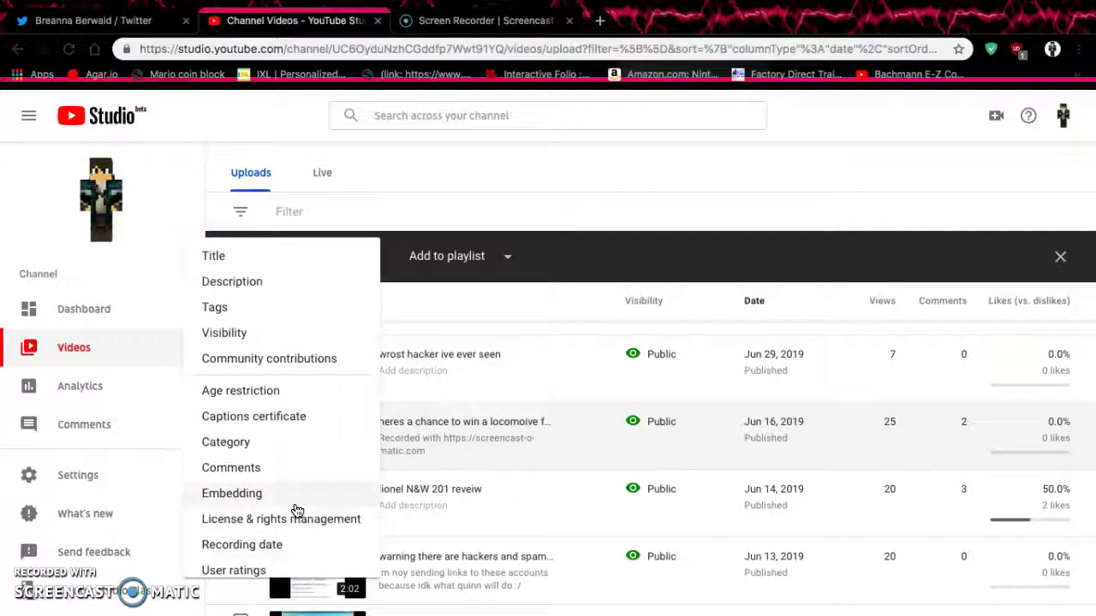
{"action": "left_click", "coordinate": [454, 233]}
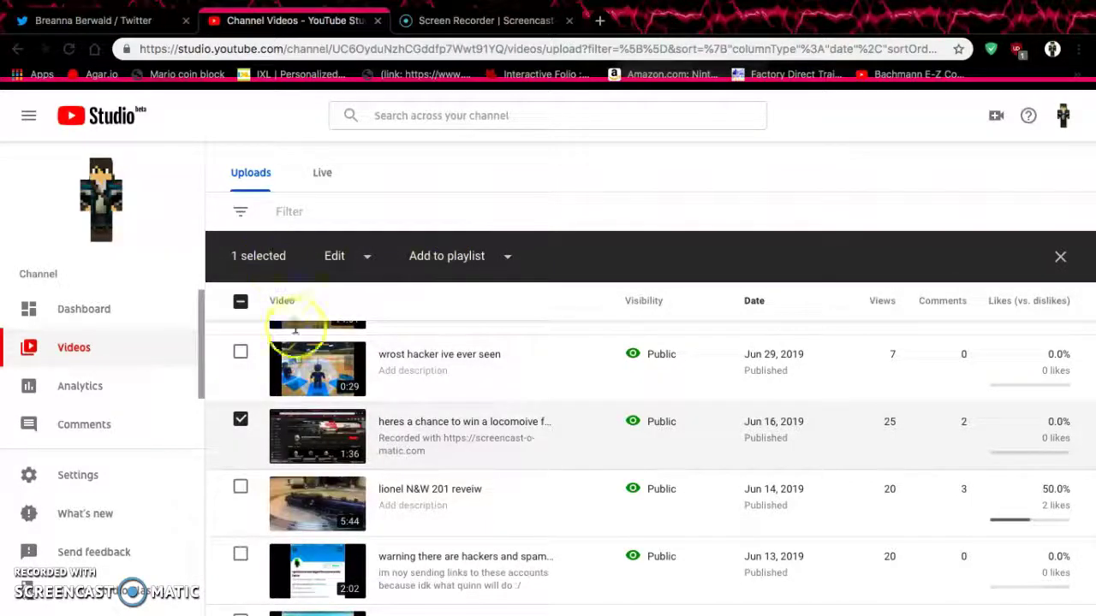
{"action": "scroll", "coordinate": [876, 394], "scroll_direction": "up", "scroll_amount": 2}
{"action": "scroll", "coordinate": [876, 396], "scroll_direction": "down", "scroll_amount": 2}
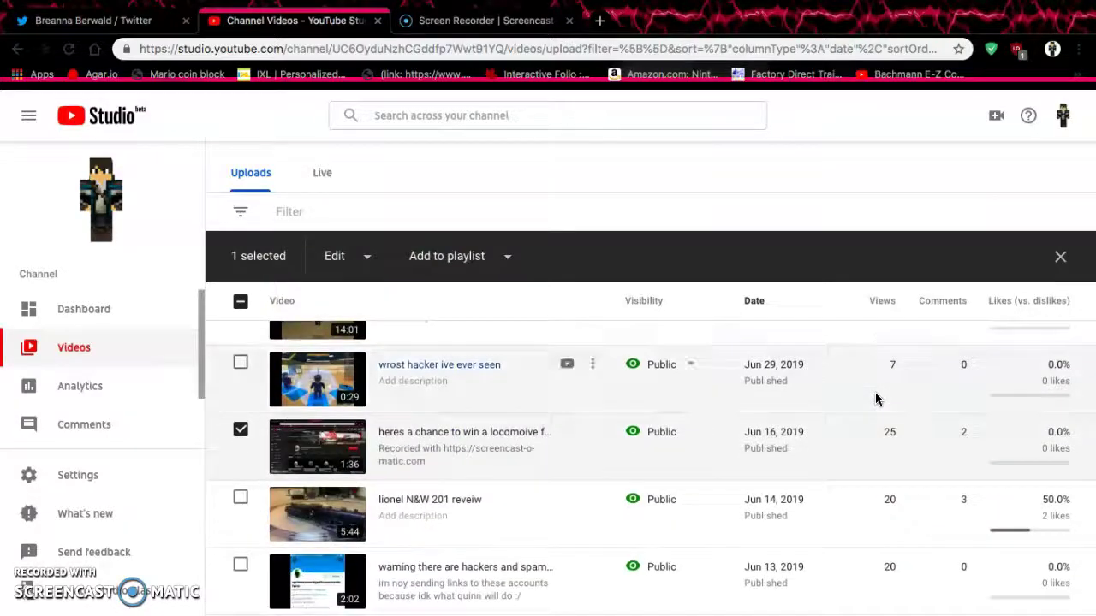
Permanently delete 'heres a chance to win a locomoive from me' from its Options menu
{"action": "right_click", "coordinate": [863, 461]}
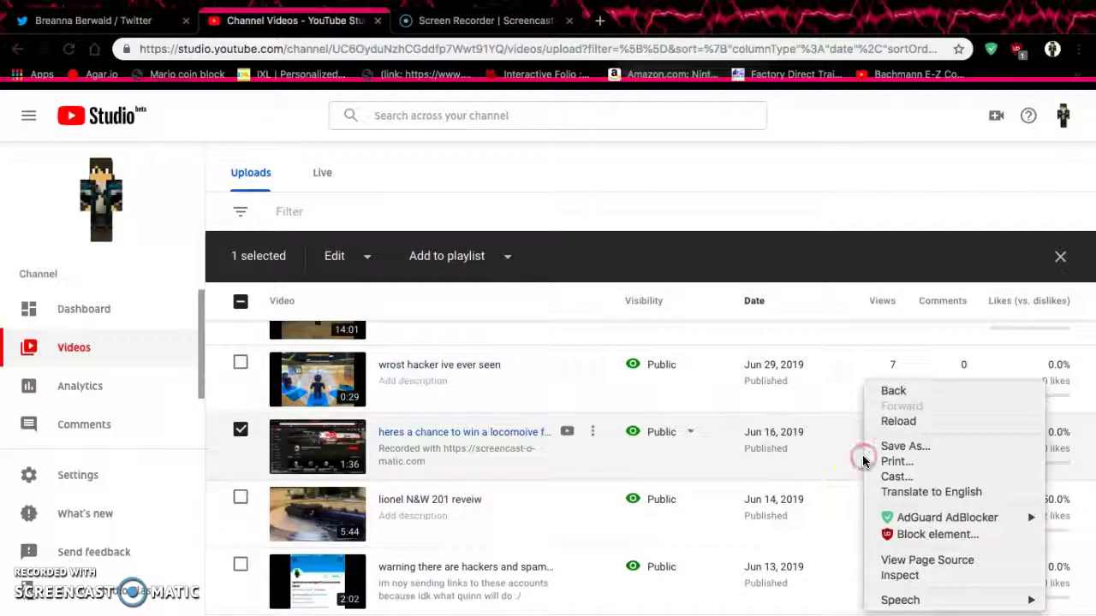
{"action": "left_click", "coordinate": [573, 451]}
{"action": "left_click", "coordinate": [594, 432]}
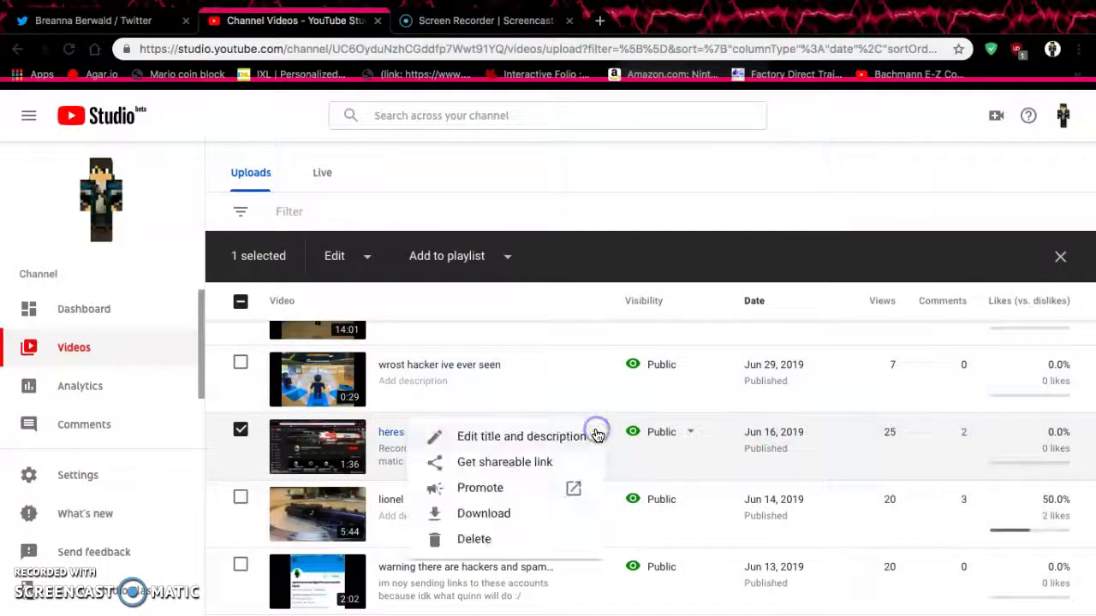
{"action": "left_click", "coordinate": [567, 541]}
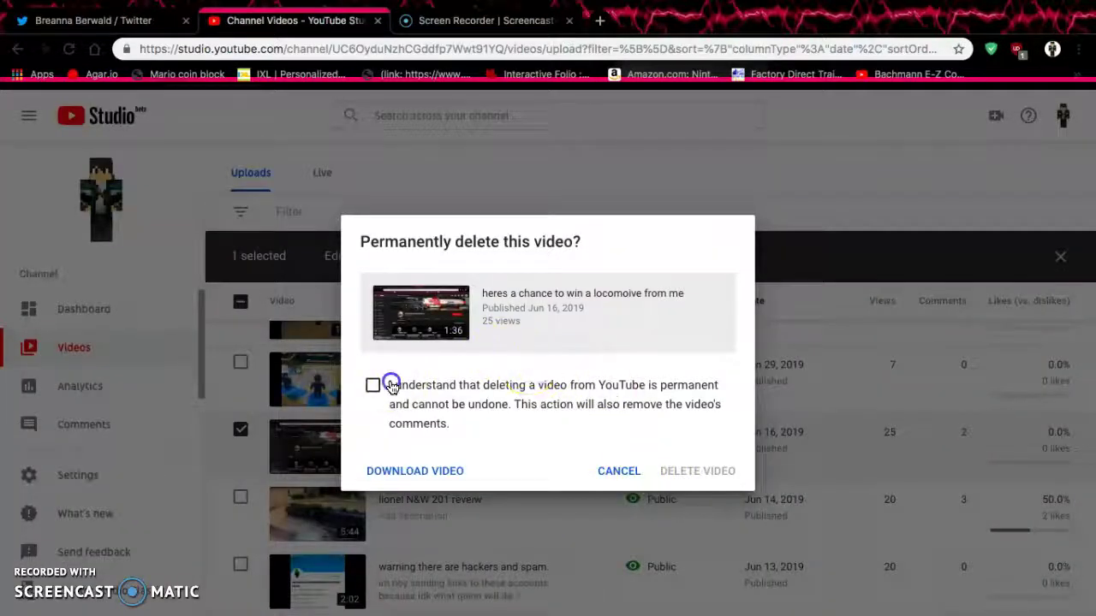
{"action": "left_click", "coordinate": [698, 472]}
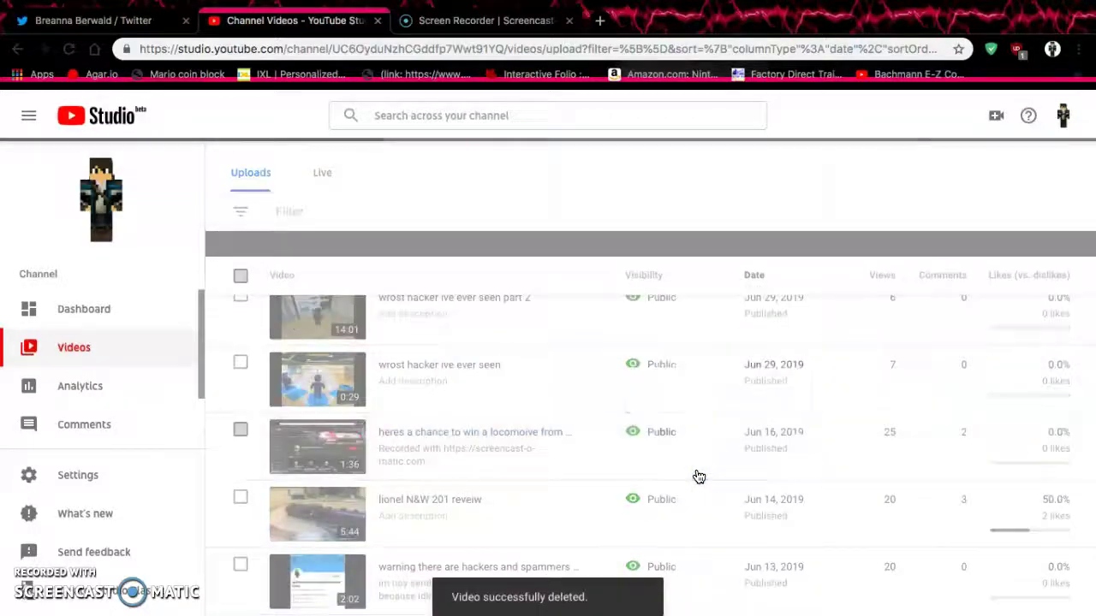
Scroll to the uploads footer and go to the second page of videos
{"action": "scroll", "coordinate": [699, 477], "scroll_direction": "down", "scroll_amount": 10}
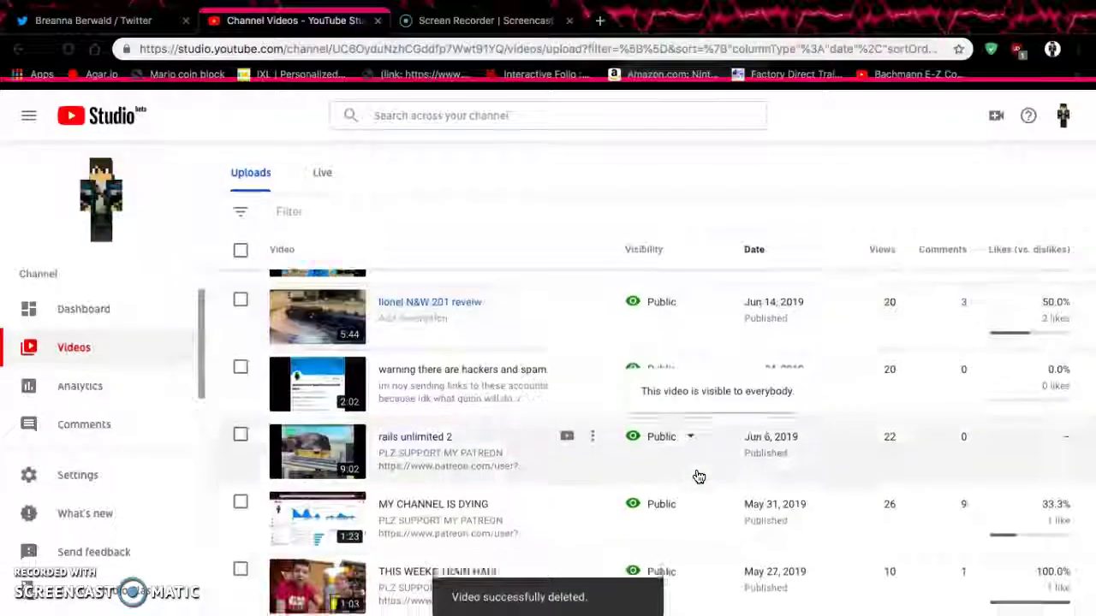
{"action": "scroll", "coordinate": [699, 477], "scroll_direction": "down", "scroll_amount": 5}
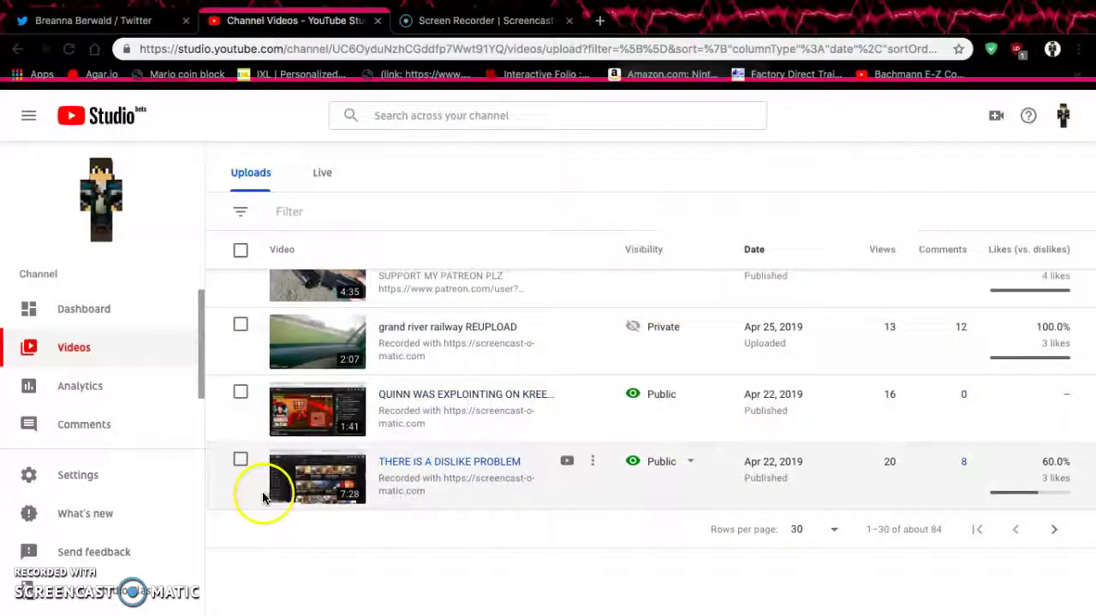
{"action": "scroll", "coordinate": [962, 561], "scroll_direction": "up", "scroll_amount": 12}
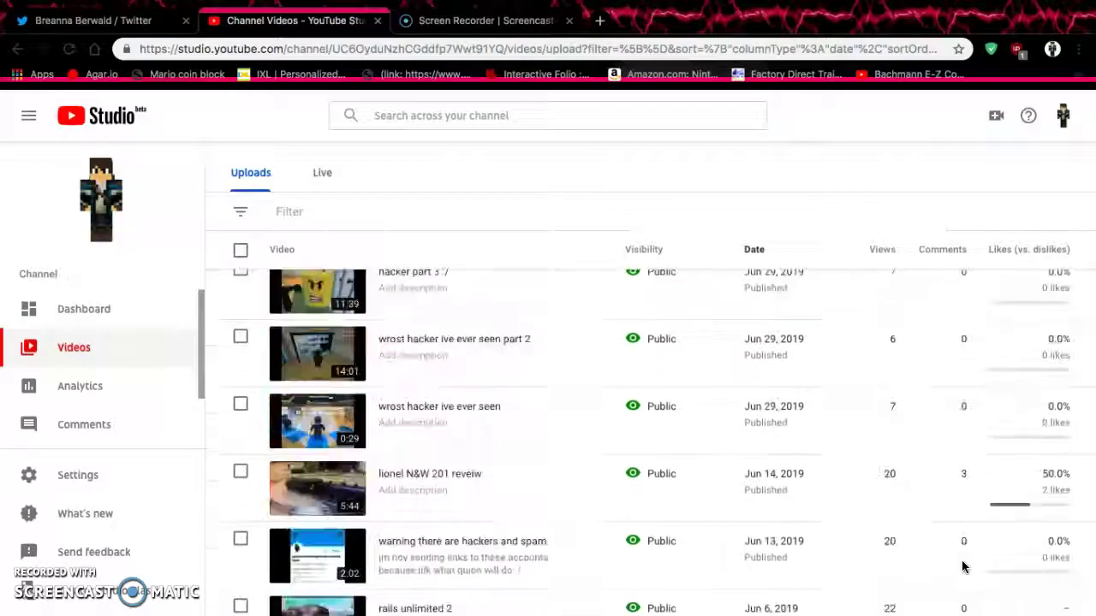
{"action": "scroll", "coordinate": [962, 566], "scroll_direction": "down", "scroll_amount": 12}
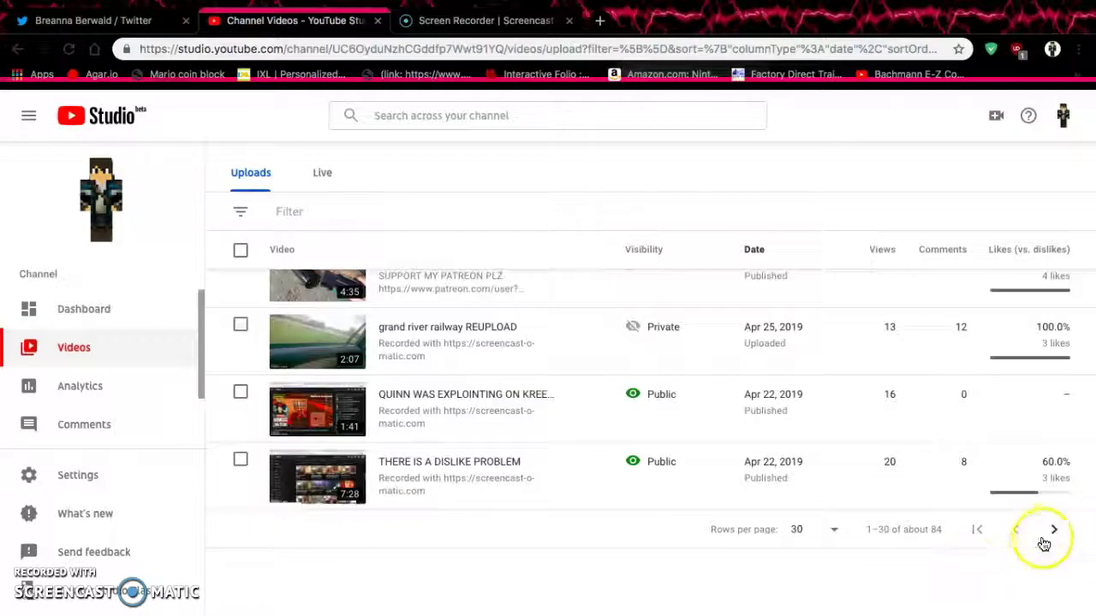
{"action": "left_click", "coordinate": [1048, 533]}
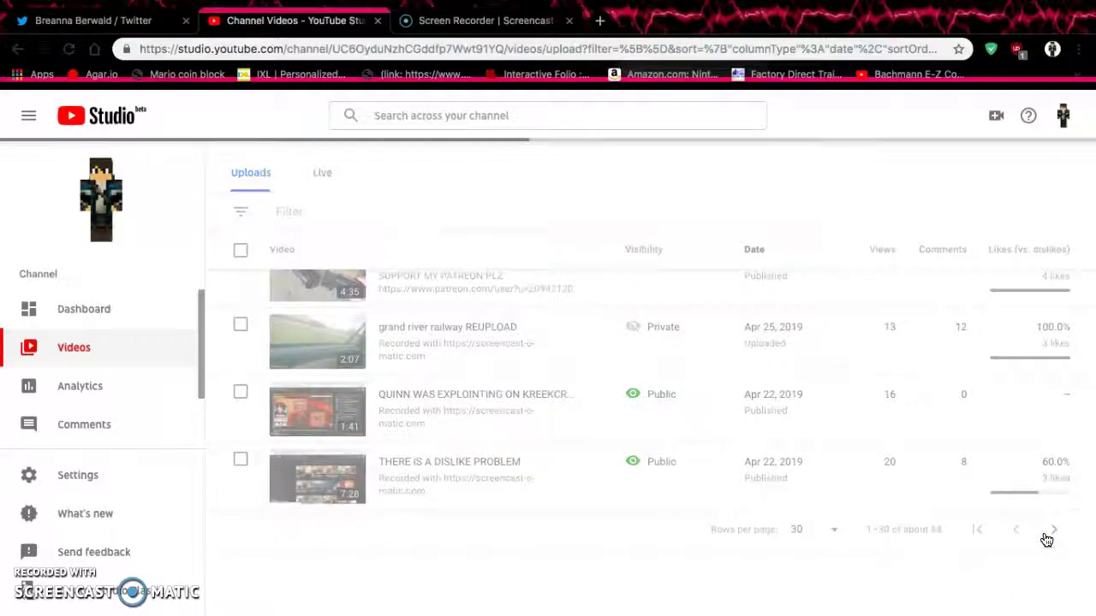
Browse page 2's April 2019 uploads down to 'QUINN HACKED THE CHANNEL'
{"action": "scroll", "coordinate": [675, 440], "scroll_direction": "down", "scroll_amount": 7}
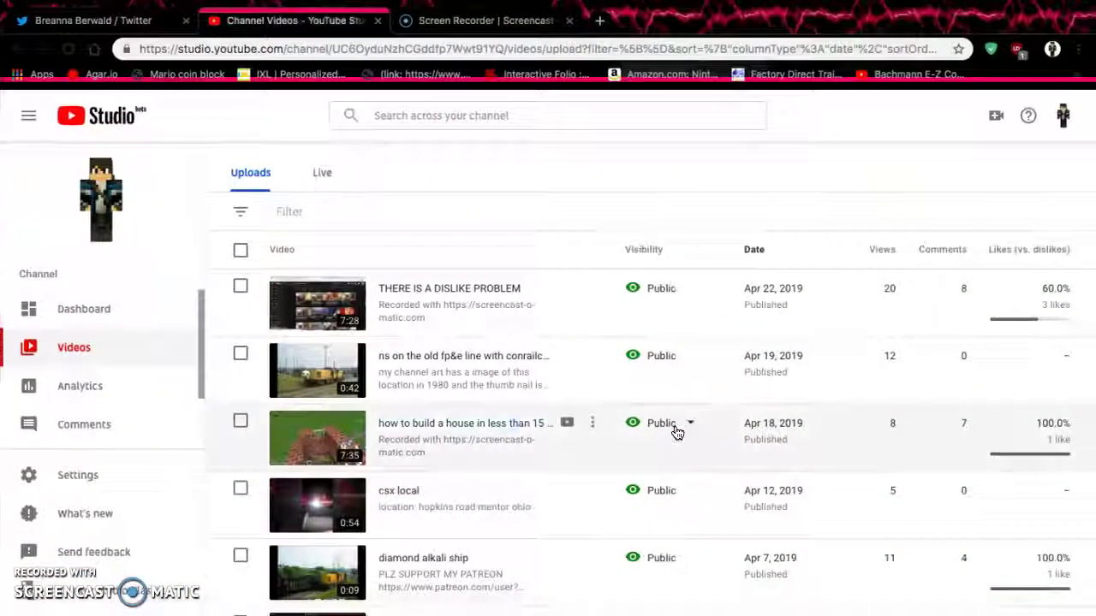
{"action": "scroll", "coordinate": [677, 432], "scroll_direction": "down", "scroll_amount": 3}
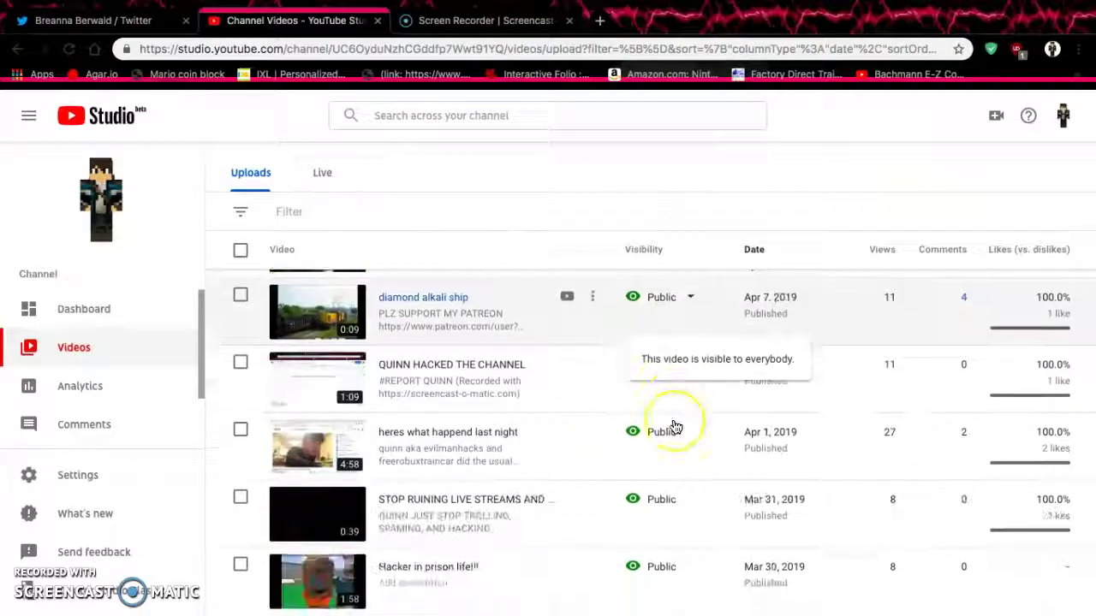
{"action": "scroll", "coordinate": [676, 428], "scroll_direction": "down", "scroll_amount": 1}
{"action": "scroll", "coordinate": [676, 429], "scroll_direction": "up", "scroll_amount": 5}
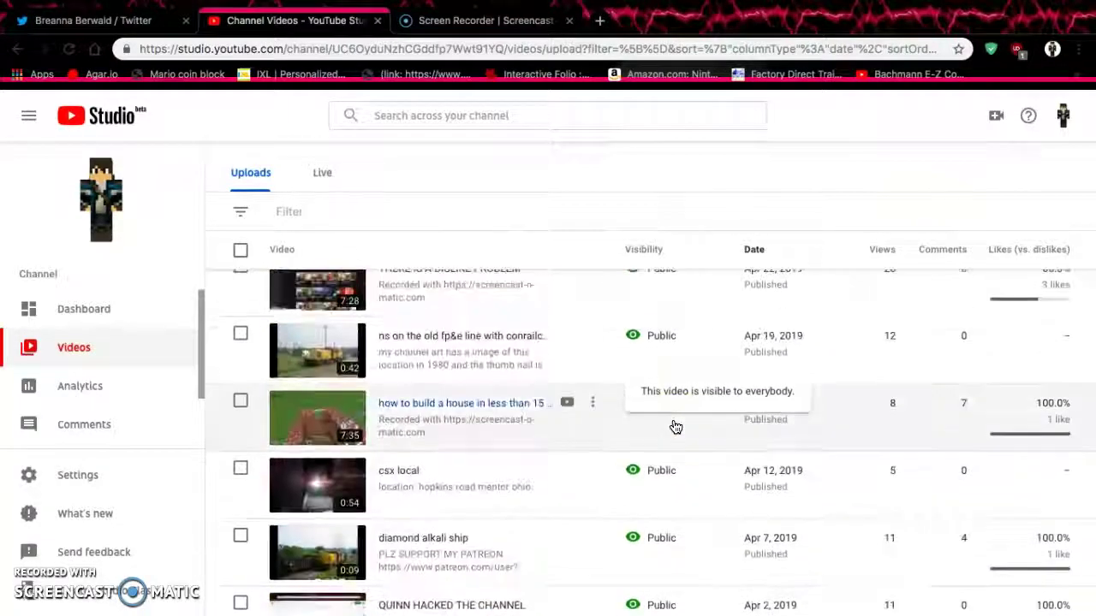
{"action": "scroll", "coordinate": [676, 427], "scroll_direction": "up", "scroll_amount": 1}
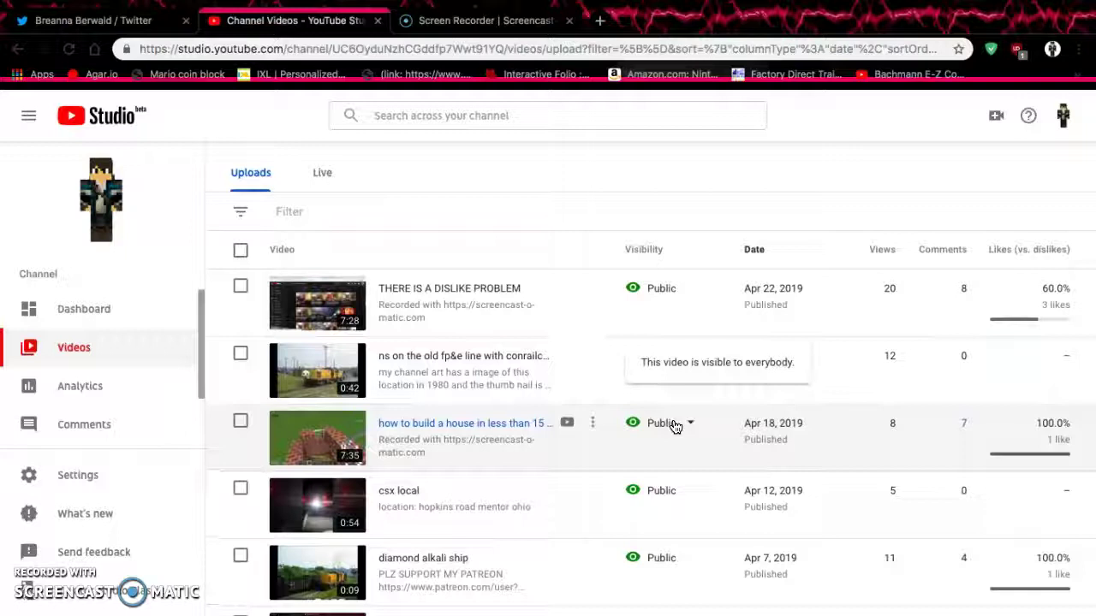
{"action": "scroll", "coordinate": [674, 427], "scroll_direction": "down", "scroll_amount": 10}
{"action": "left_click", "coordinate": [676, 421]}
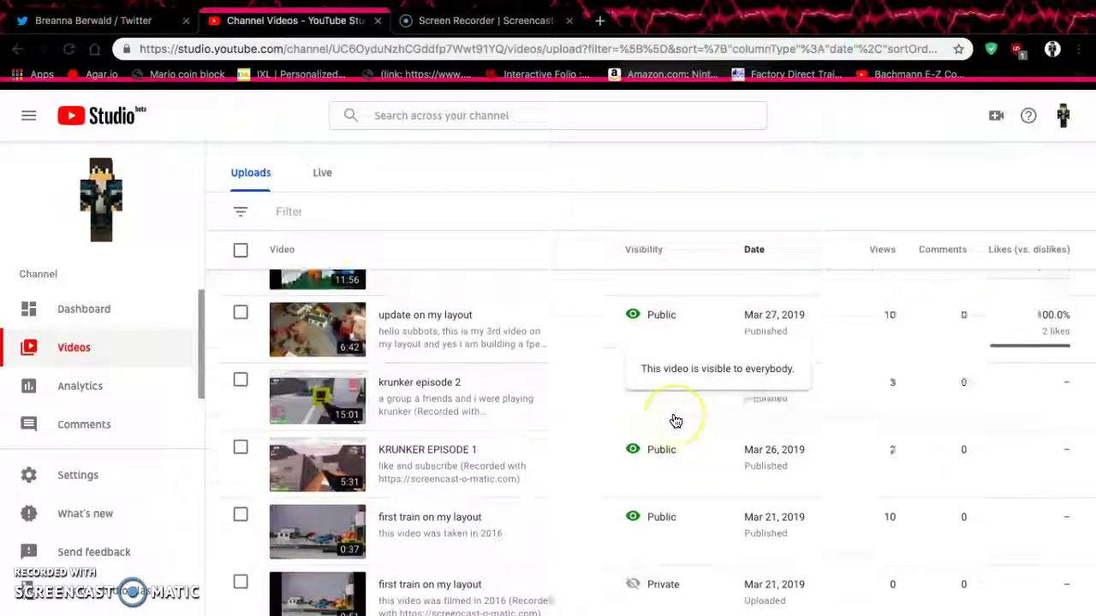
{"action": "scroll", "coordinate": [676, 421], "scroll_direction": "up", "scroll_amount": 10}
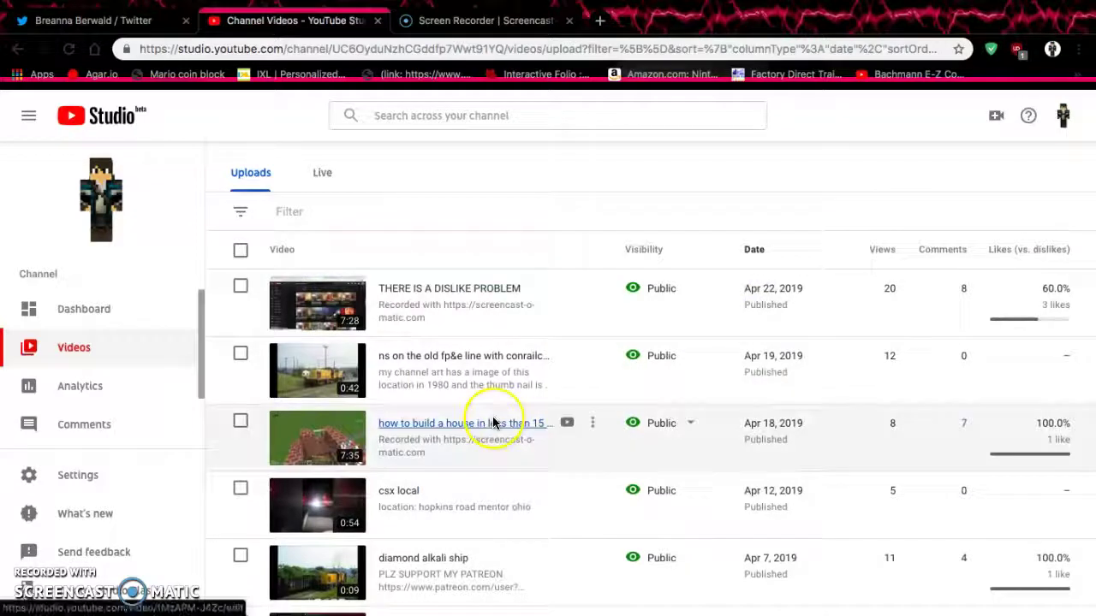
{"action": "scroll", "coordinate": [492, 419], "scroll_direction": "down", "scroll_amount": 3}
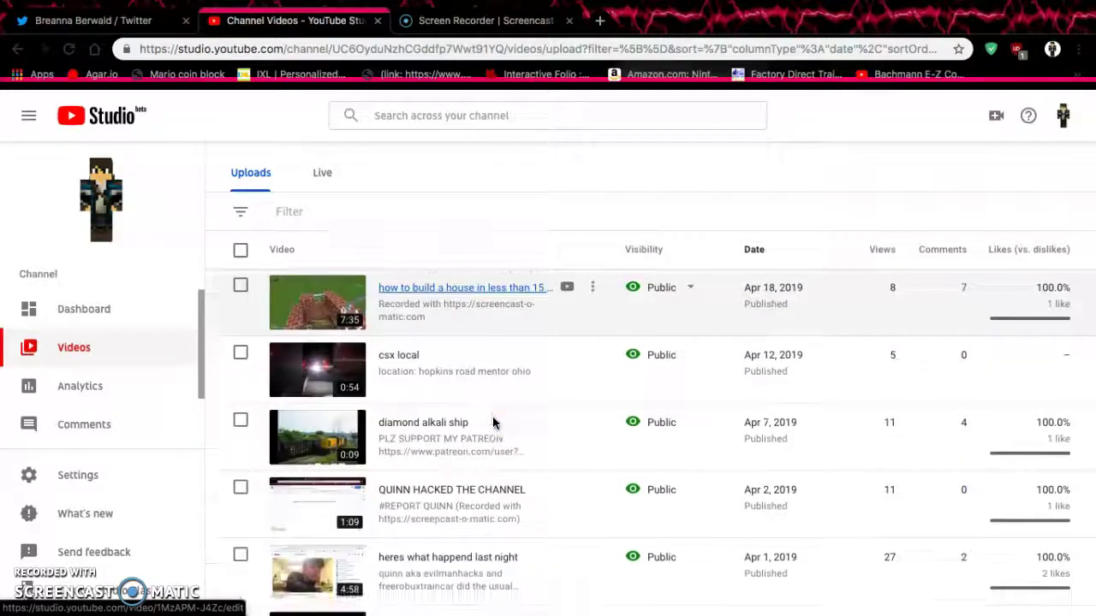
{"action": "scroll", "coordinate": [493, 421], "scroll_direction": "up", "scroll_amount": 1}
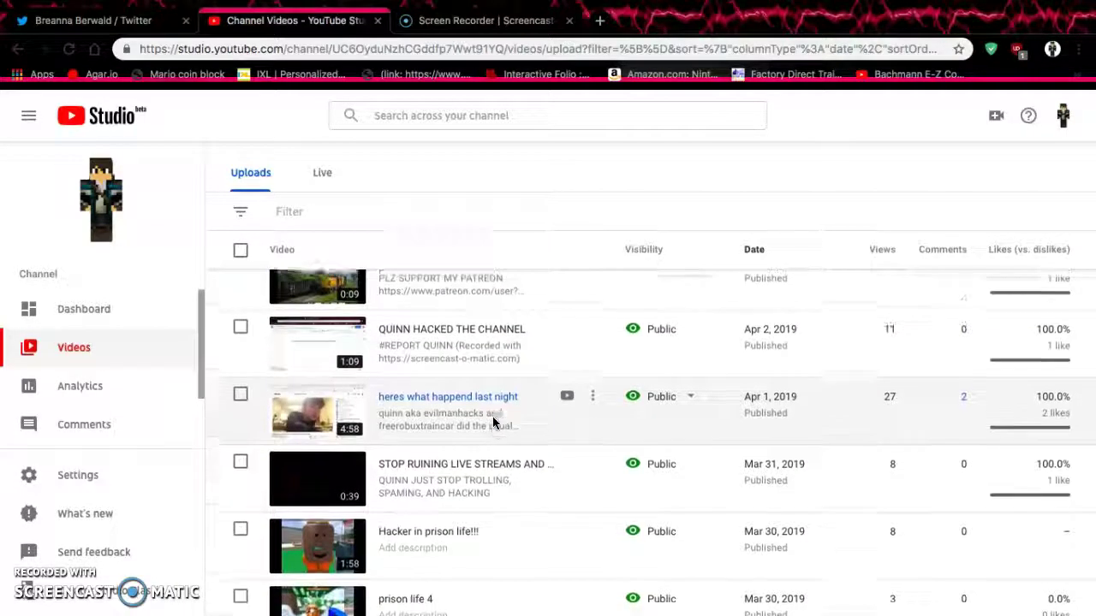
{"action": "scroll", "coordinate": [492, 421], "scroll_direction": "up", "scroll_amount": 3}
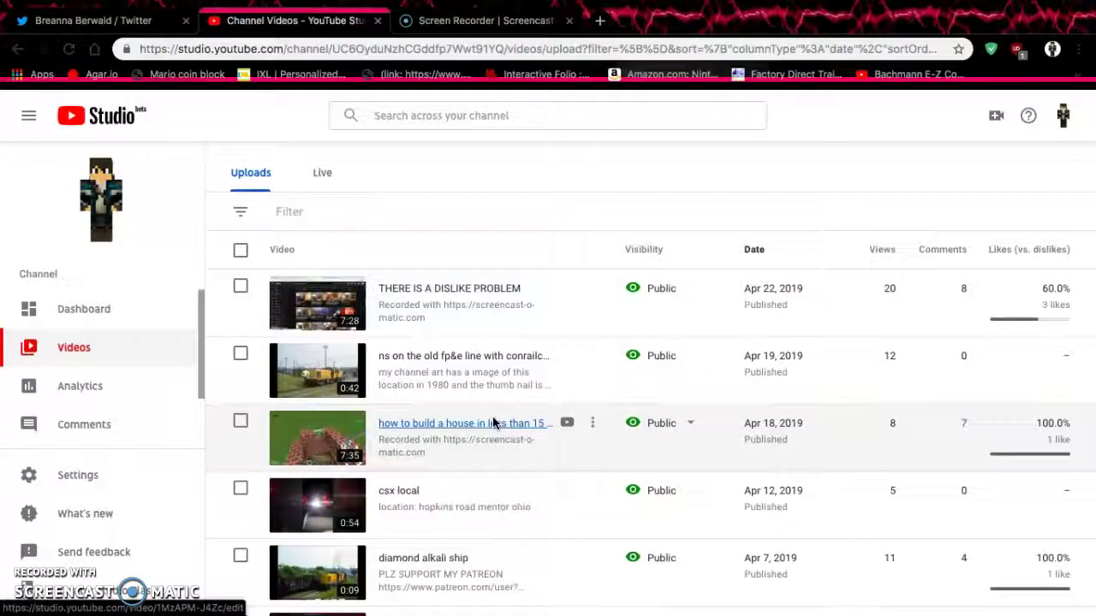
{"action": "scroll", "coordinate": [376, 381], "scroll_direction": "down", "scroll_amount": 1}
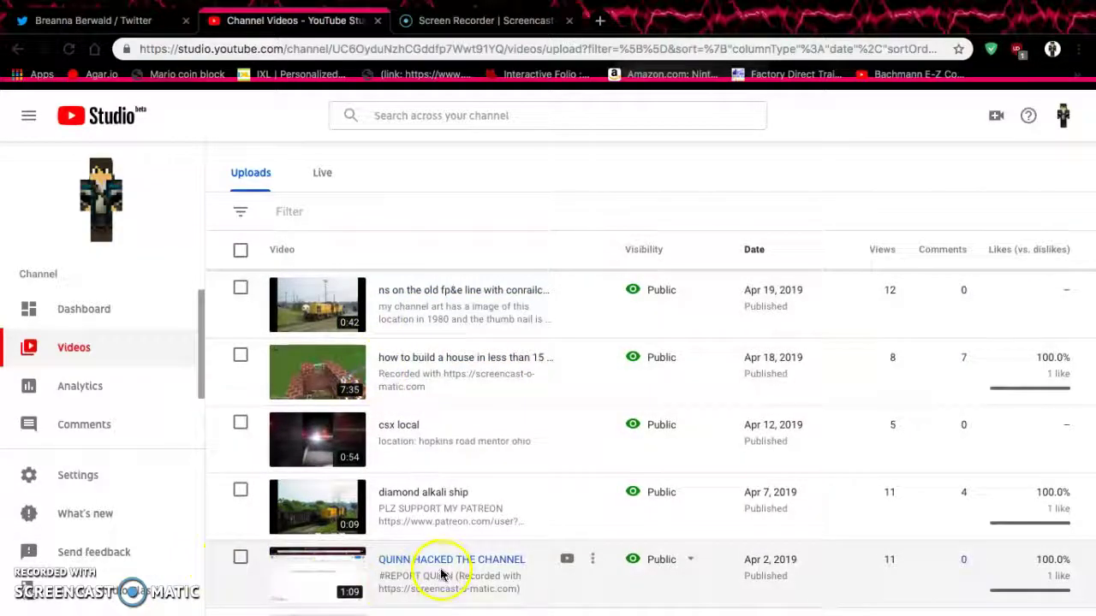
Permanently delete 'QUINN HACKED THE CHANNEL' from its Options menu and scroll to the page footer
{"action": "left_click", "coordinate": [597, 565]}
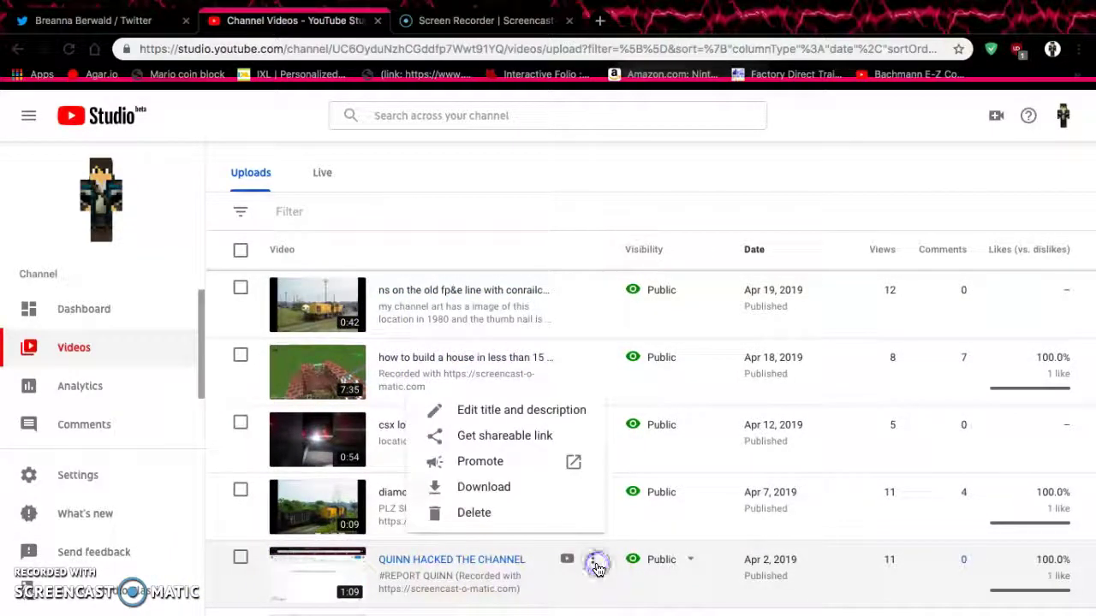
{"action": "left_click", "coordinate": [509, 516]}
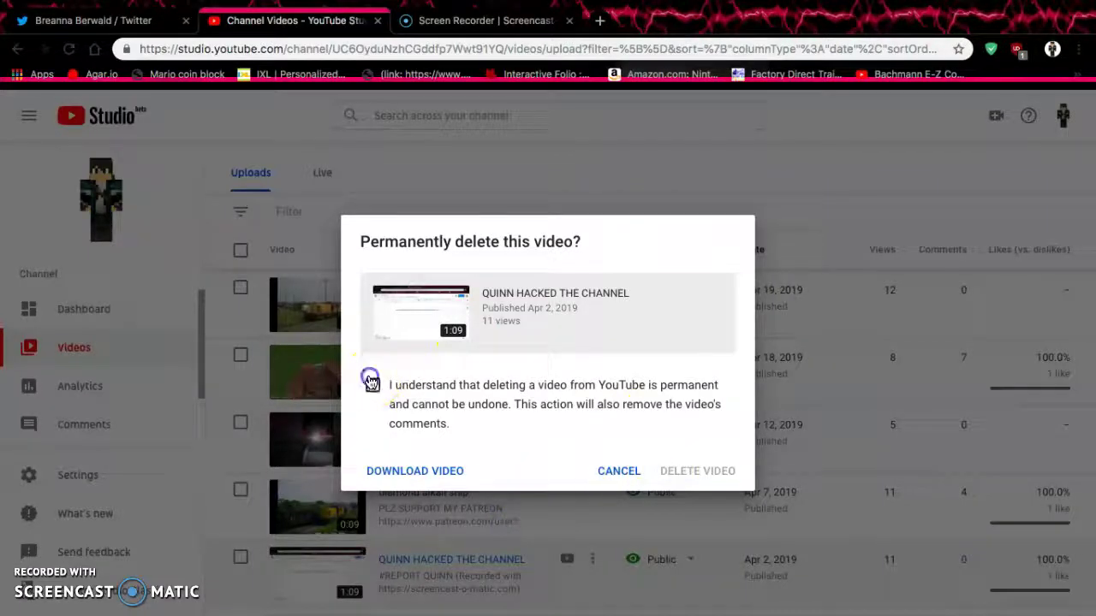
{"action": "left_click", "coordinate": [682, 472]}
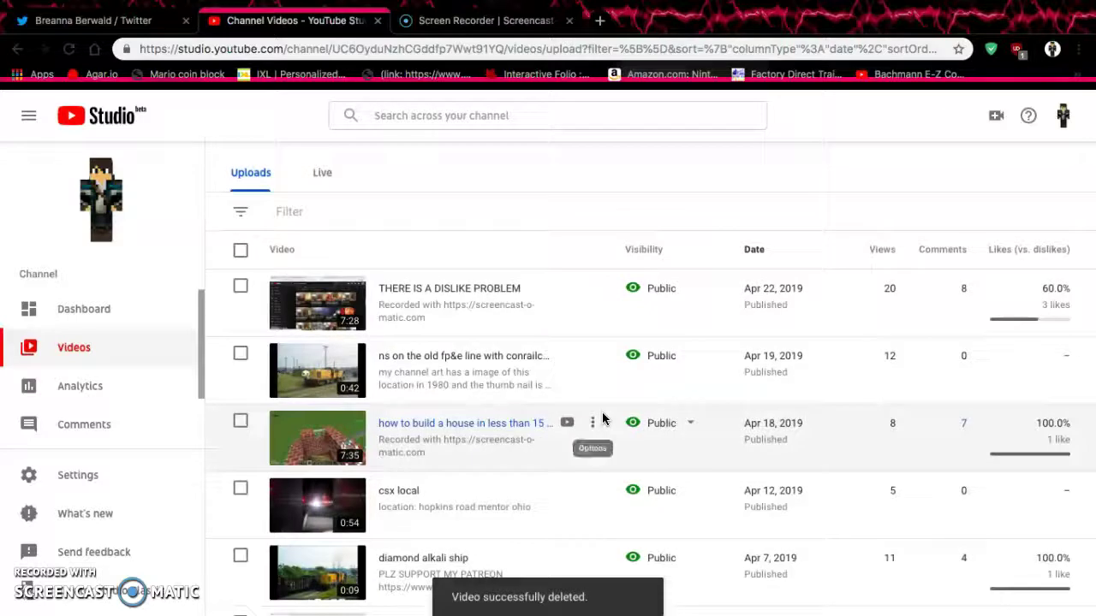
{"action": "left_click", "coordinate": [240, 253]}
{"action": "scroll", "coordinate": [242, 235], "scroll_direction": "down", "scroll_amount": 15}
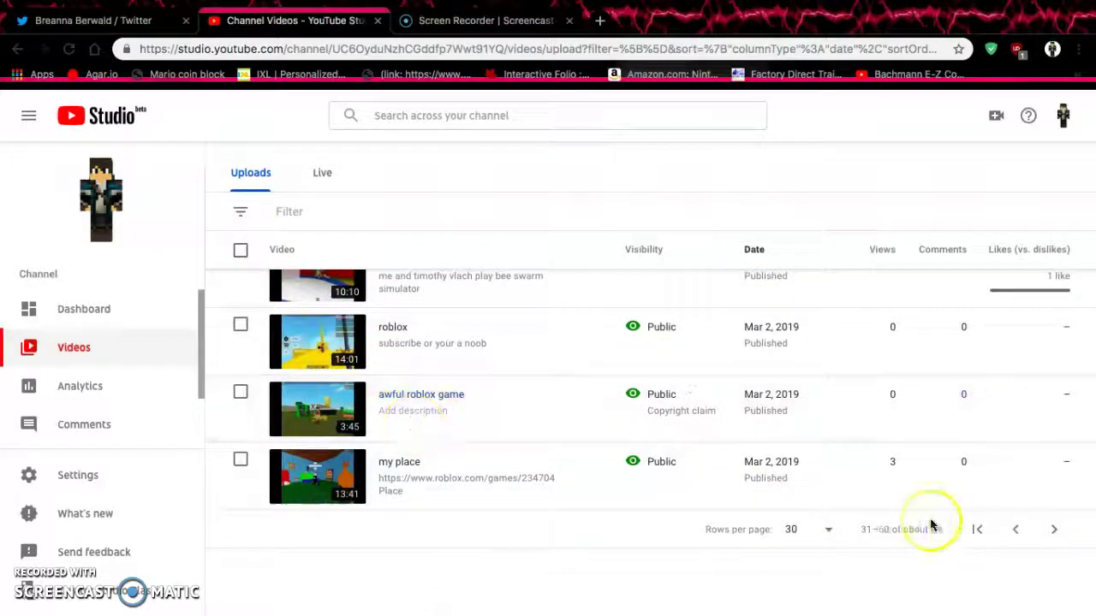
{"action": "left_click", "coordinate": [990, 536]}
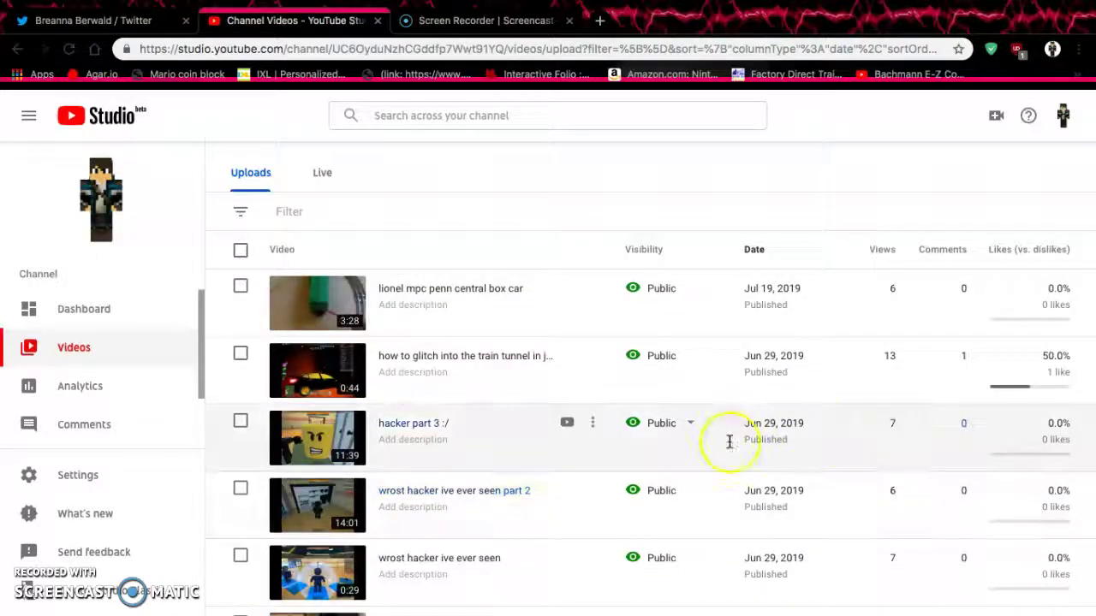
{"action": "scroll", "coordinate": [726, 438], "scroll_direction": "down", "scroll_amount": 8}
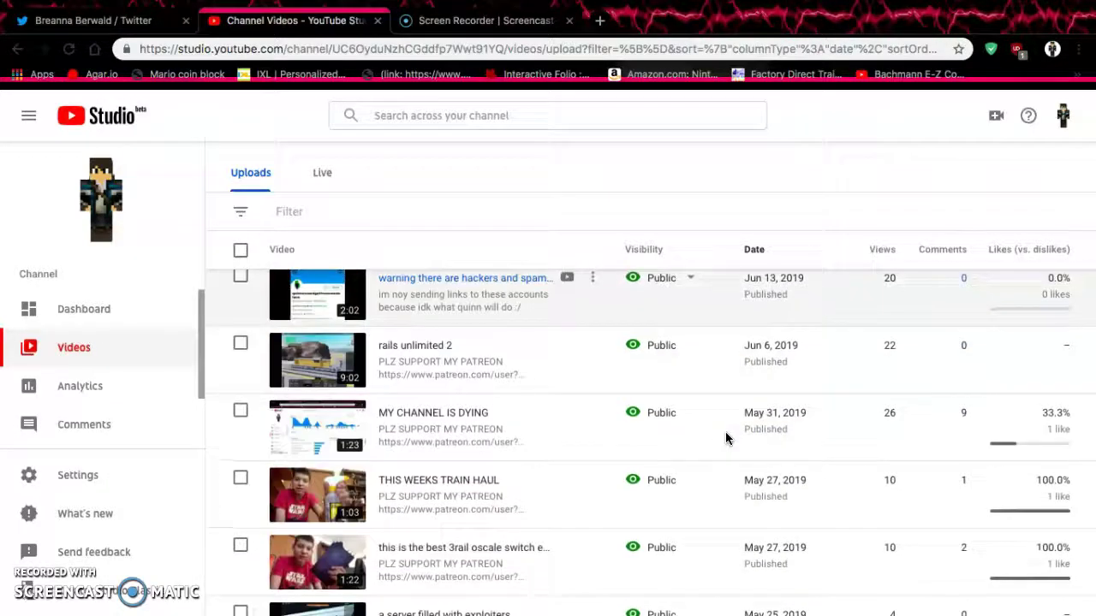
{"action": "scroll", "coordinate": [725, 436], "scroll_direction": "up", "scroll_amount": 1}
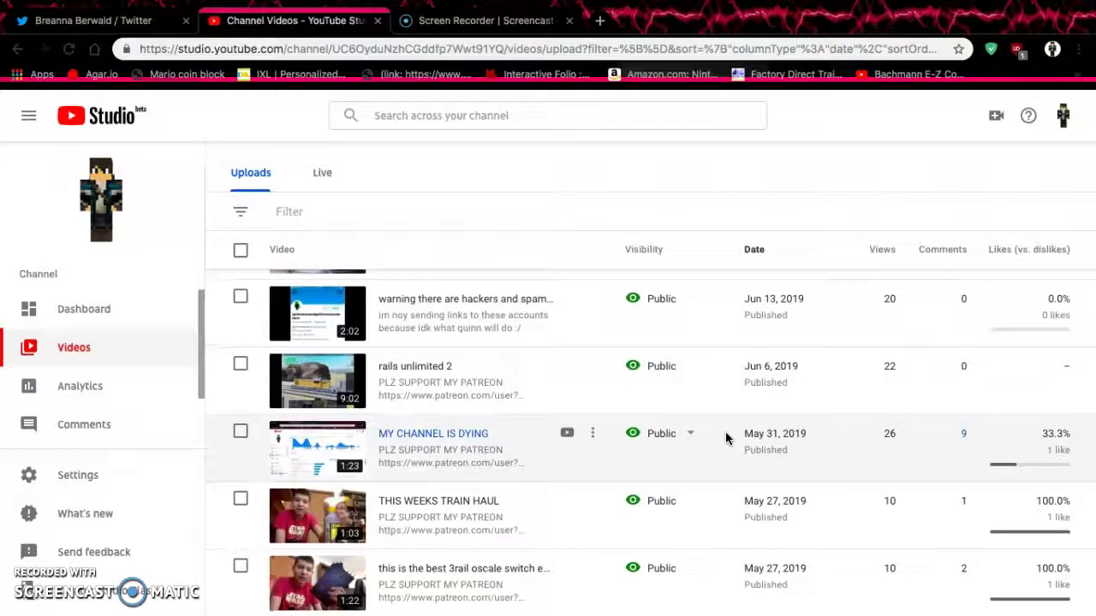
{"action": "left_click", "coordinate": [721, 383]}
{"action": "scroll", "coordinate": [722, 383], "scroll_direction": "down", "scroll_amount": 1}
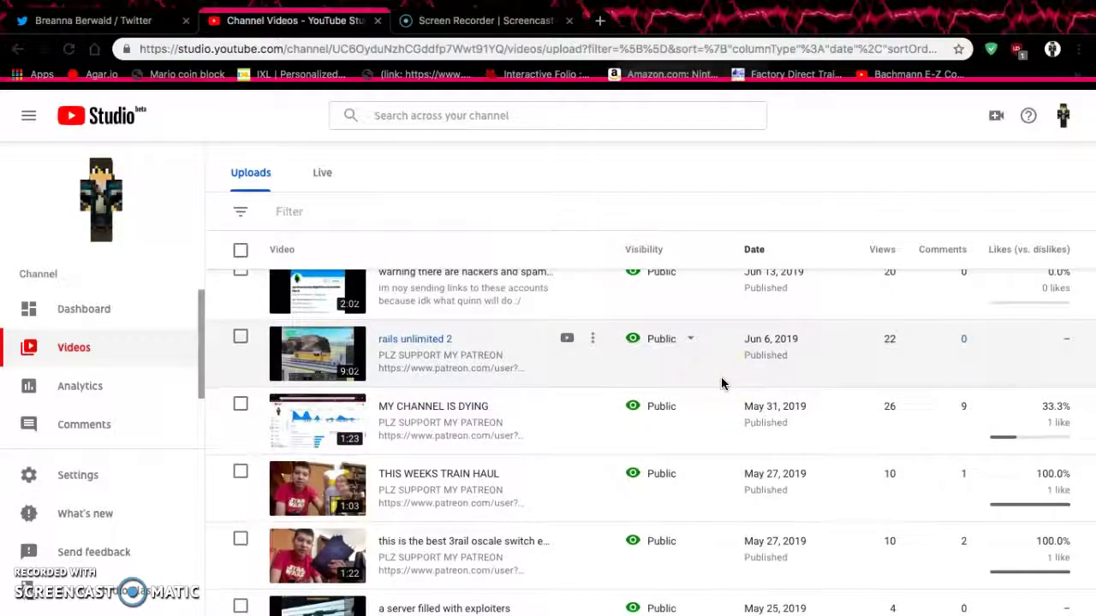
{"action": "scroll", "coordinate": [722, 384], "scroll_direction": "up", "scroll_amount": 1}
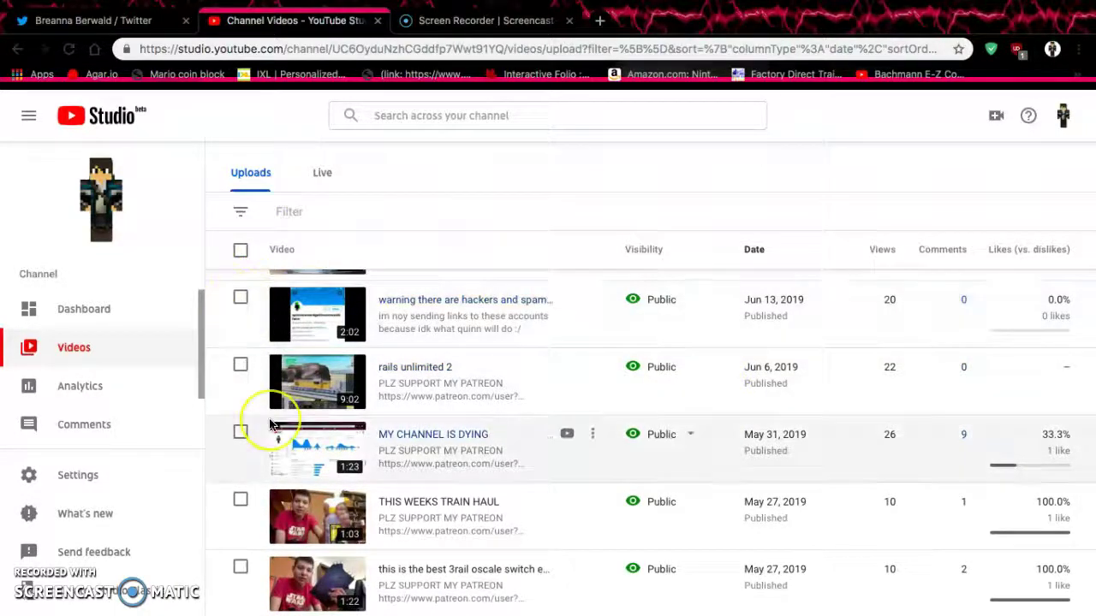
{"action": "scroll", "coordinate": [271, 425], "scroll_direction": "down", "scroll_amount": 3}
{"action": "left_click", "coordinate": [241, 370]}
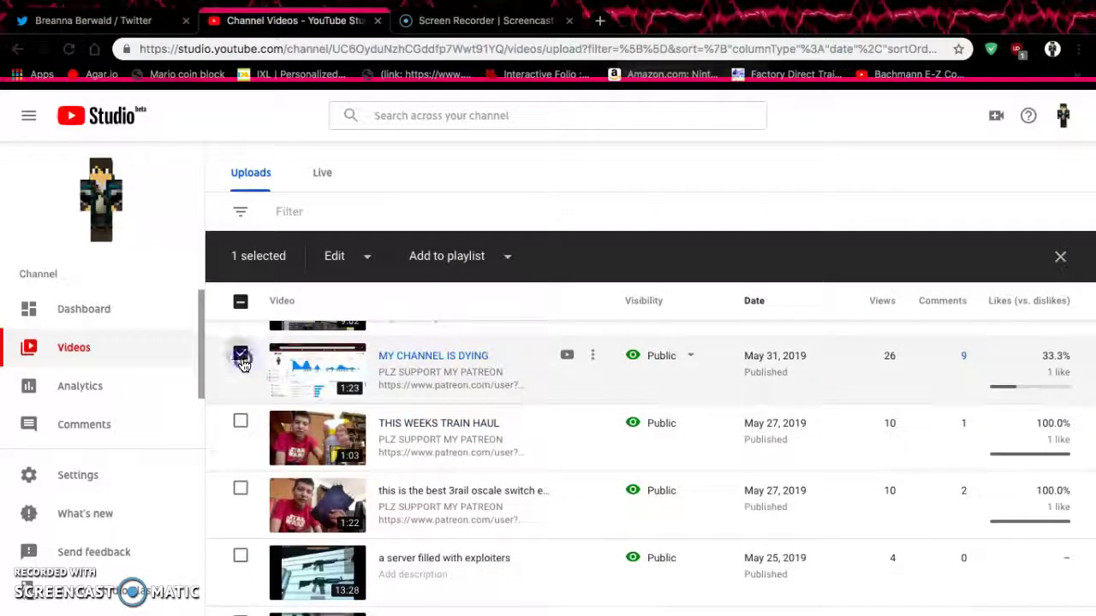
{"action": "left_click", "coordinate": [241, 357]}
{"action": "scroll", "coordinate": [282, 402], "scroll_direction": "down", "scroll_amount": 5}
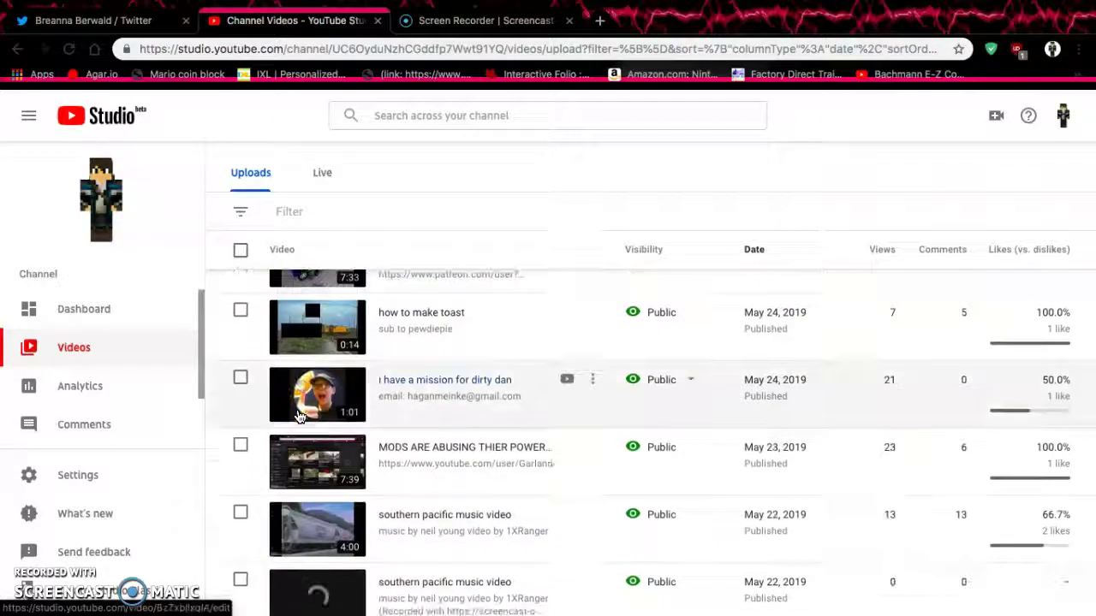
{"action": "scroll", "coordinate": [300, 417], "scroll_direction": "down", "scroll_amount": 2}
{"action": "scroll", "coordinate": [293, 386], "scroll_direction": "down", "scroll_amount": 2}
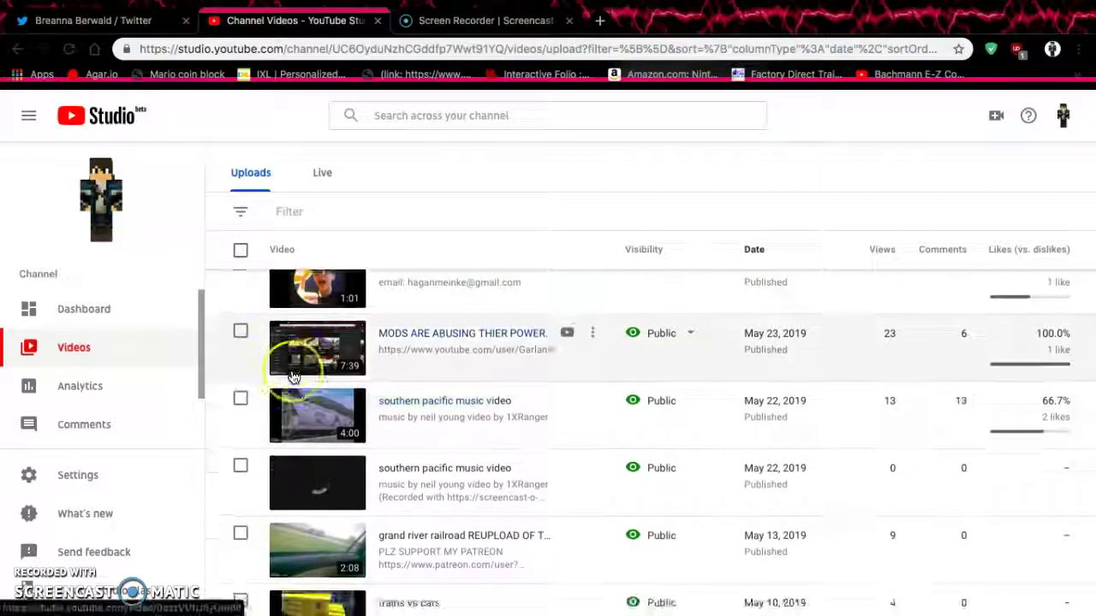
{"action": "scroll", "coordinate": [292, 377], "scroll_direction": "down", "scroll_amount": 3}
{"action": "scroll", "coordinate": [292, 377], "scroll_direction": "down", "scroll_amount": 2}
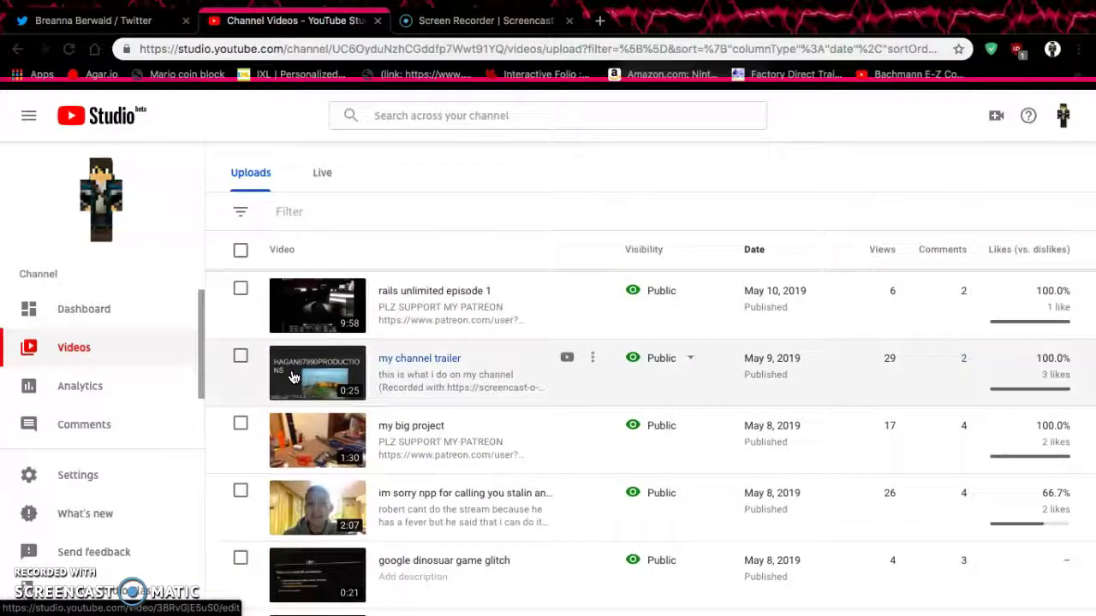
{"action": "scroll", "coordinate": [292, 376], "scroll_direction": "down", "scroll_amount": 2}
{"action": "scroll", "coordinate": [292, 377], "scroll_direction": "down", "scroll_amount": 1}
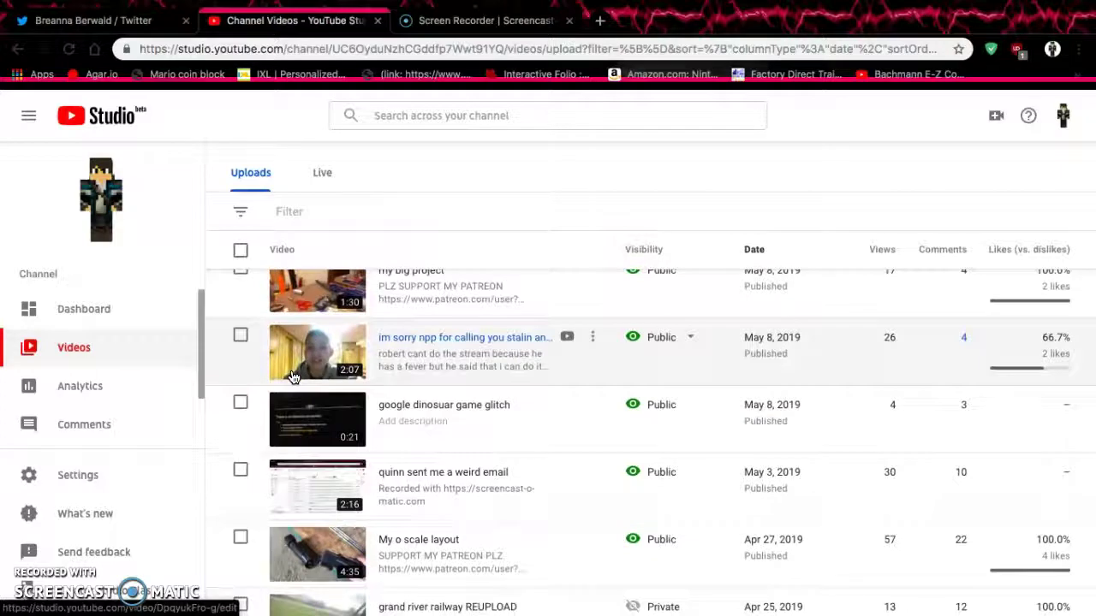
{"action": "scroll", "coordinate": [292, 377], "scroll_direction": "down", "scroll_amount": 6}
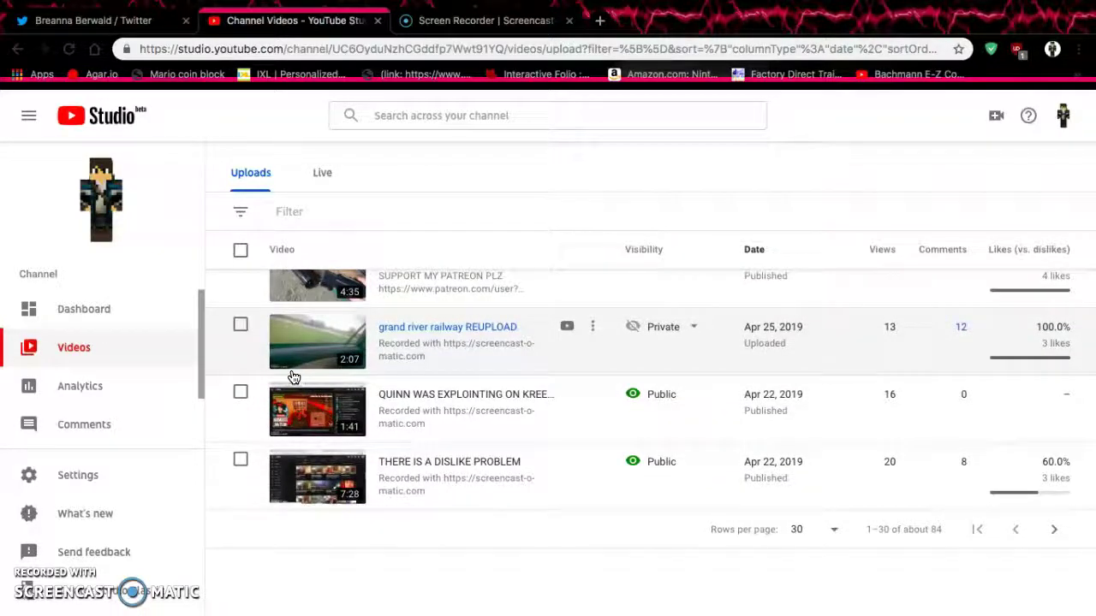
{"action": "scroll", "coordinate": [292, 377], "scroll_direction": "up", "scroll_amount": 2}
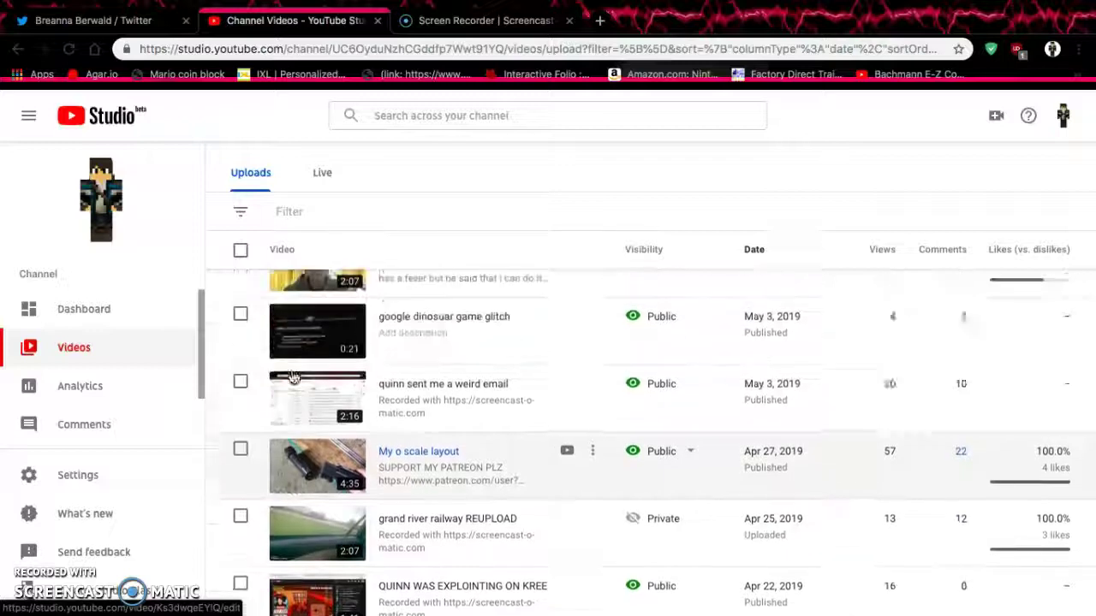
{"action": "scroll", "coordinate": [294, 376], "scroll_direction": "up", "scroll_amount": 1}
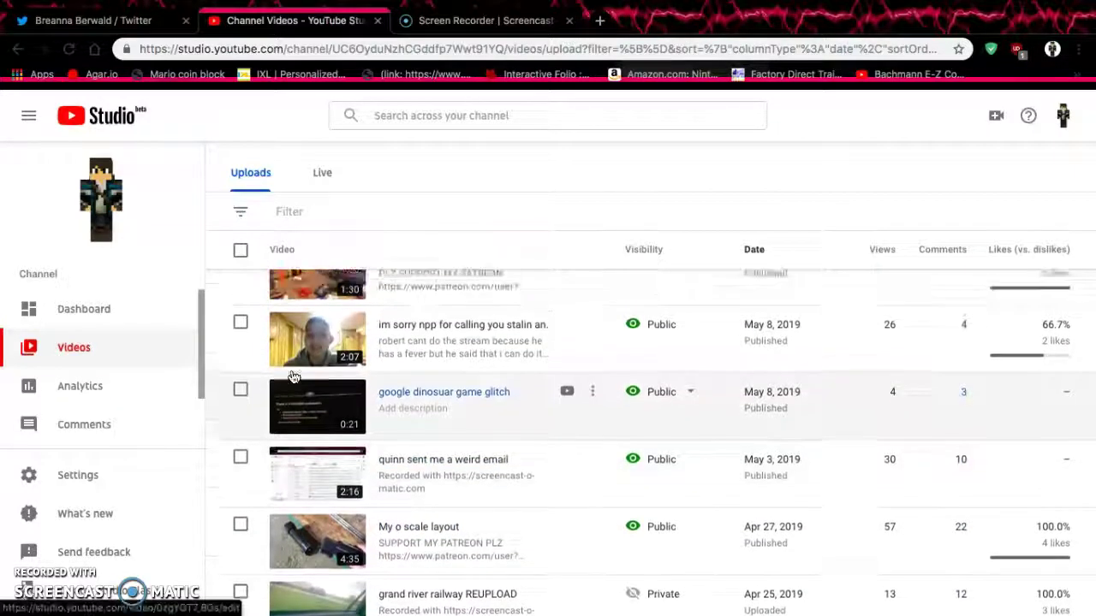
{"action": "scroll", "coordinate": [294, 413], "scroll_direction": "up", "scroll_amount": 5}
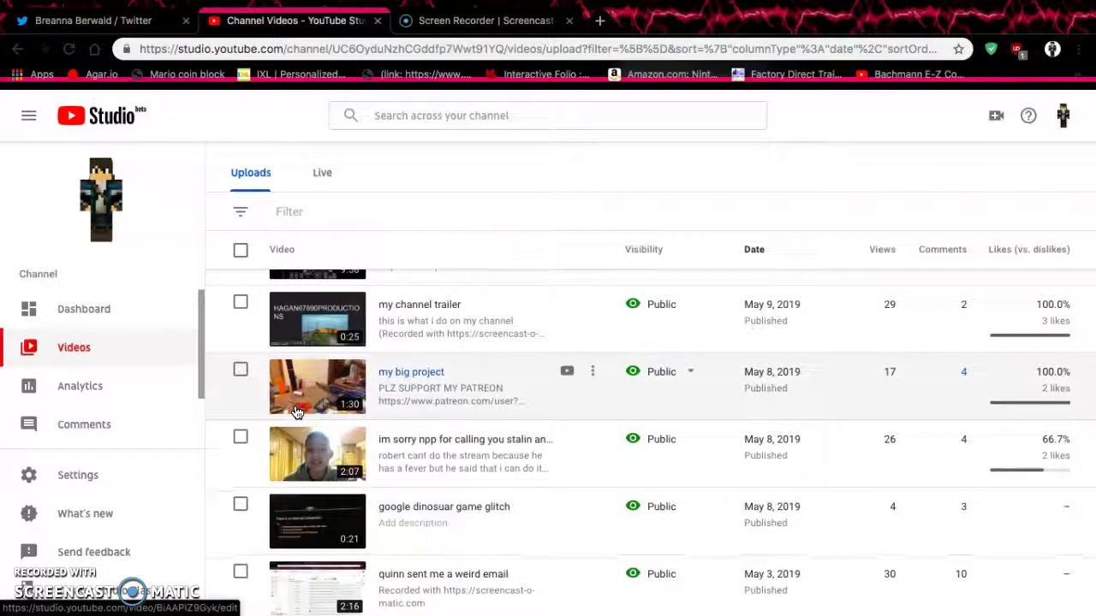
{"action": "scroll", "coordinate": [293, 413], "scroll_direction": "up", "scroll_amount": 3}
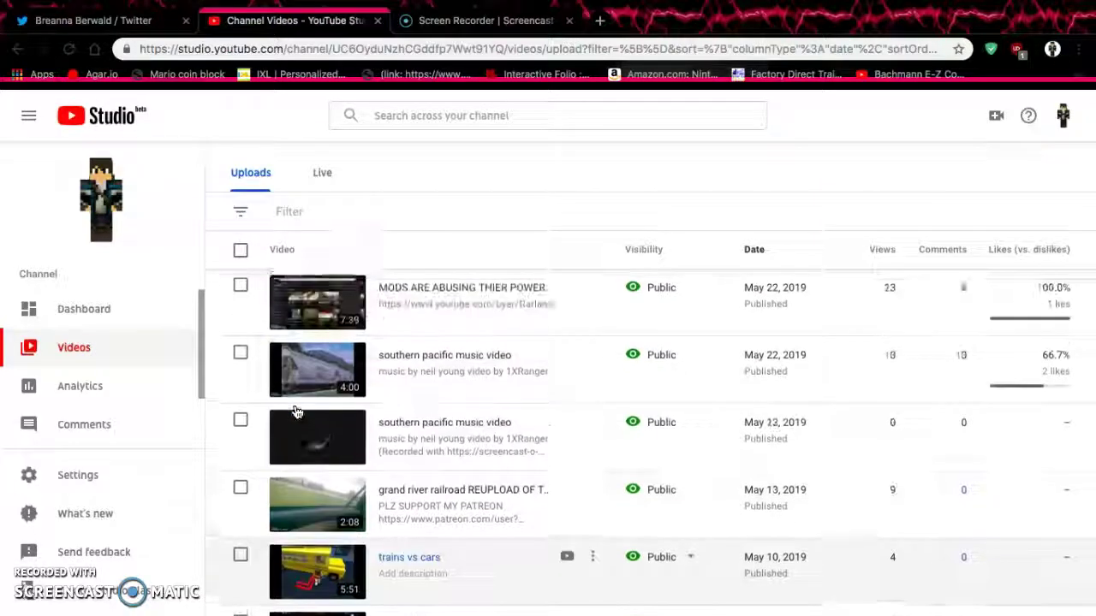
{"action": "scroll", "coordinate": [293, 413], "scroll_direction": "up", "scroll_amount": 3}
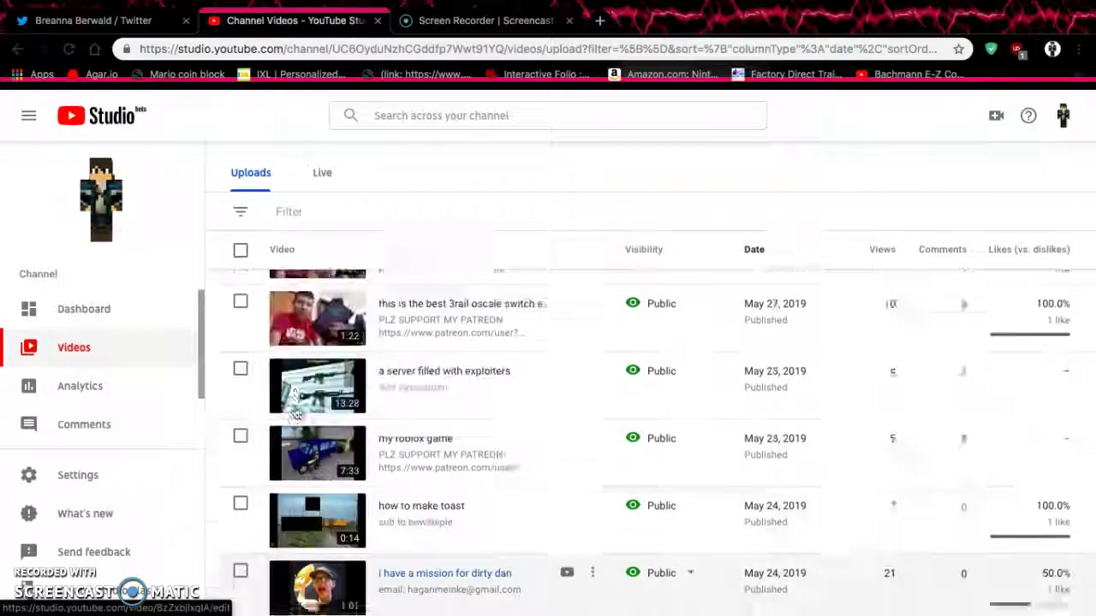
{"action": "scroll", "coordinate": [295, 413], "scroll_direction": "down", "scroll_amount": 1}
{"action": "scroll", "coordinate": [295, 413], "scroll_direction": "up", "scroll_amount": 1}
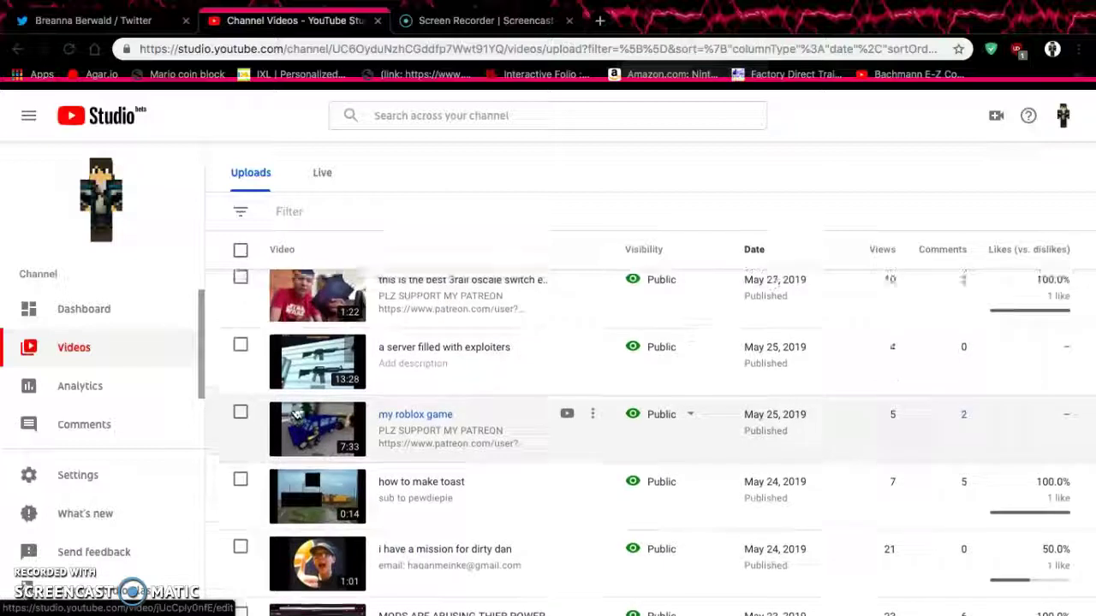
{"action": "scroll", "coordinate": [296, 414], "scroll_direction": "up", "scroll_amount": 1}
{"action": "scroll", "coordinate": [296, 414], "scroll_direction": "up", "scroll_amount": 2}
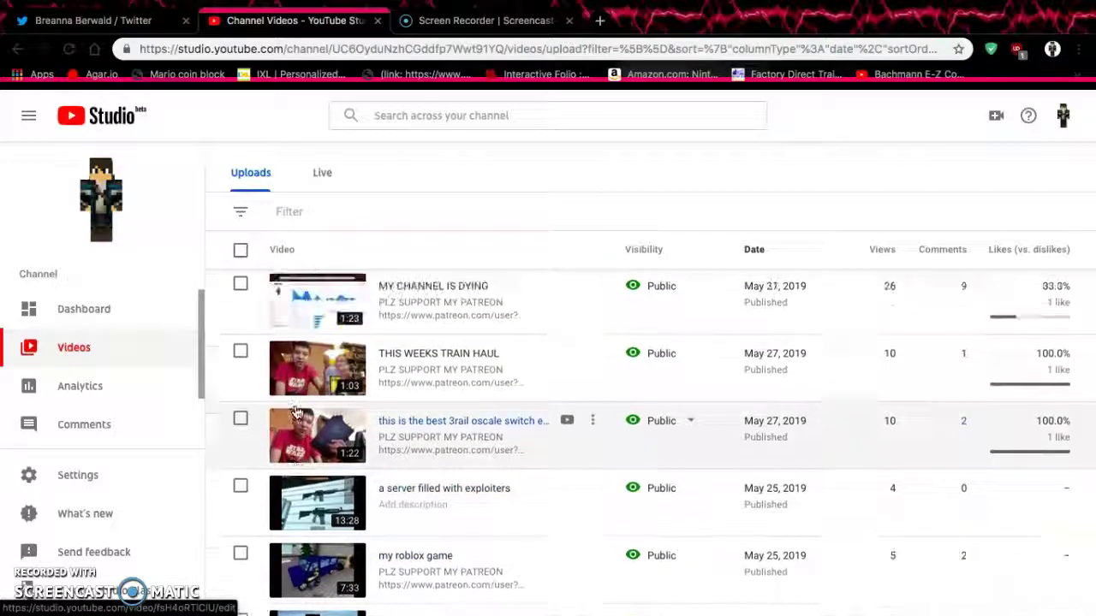
{"action": "scroll", "coordinate": [296, 414], "scroll_direction": "up", "scroll_amount": 1}
{"action": "scroll", "coordinate": [297, 414], "scroll_direction": "up", "scroll_amount": 8}
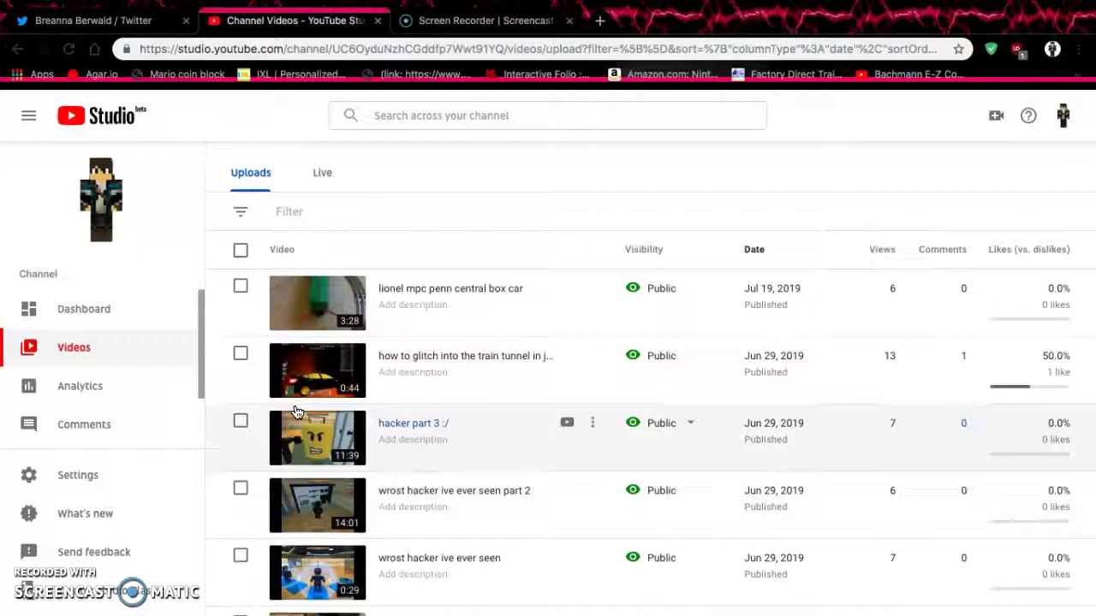
Show the Live tab and scroll down to the May 3, 2019 Cold War replay row
{"action": "left_click", "coordinate": [316, 169]}
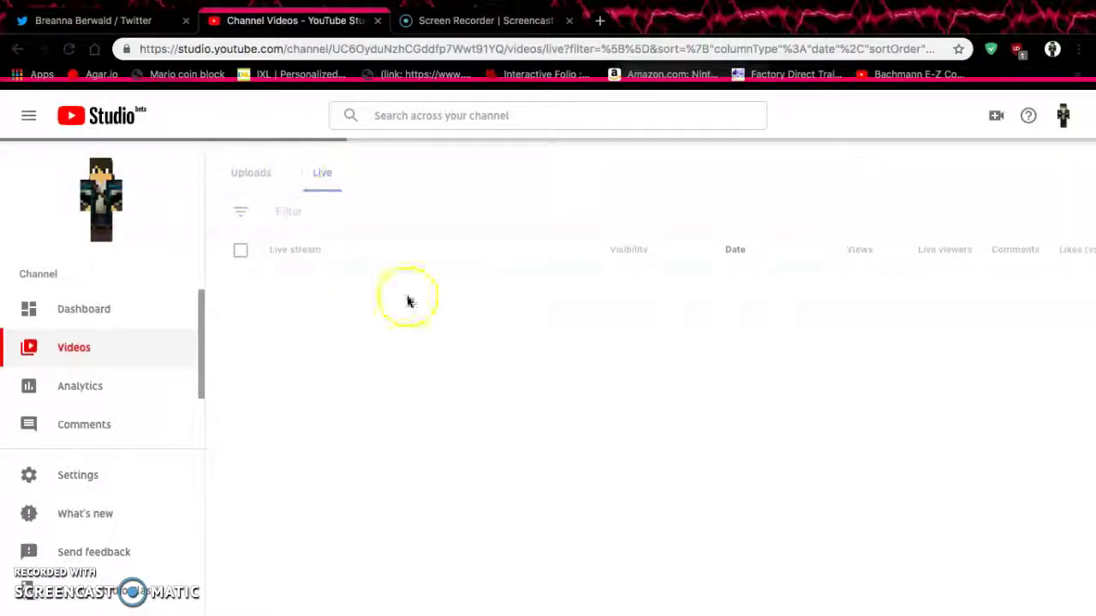
{"action": "scroll", "coordinate": [511, 350], "scroll_direction": "down", "scroll_amount": 3}
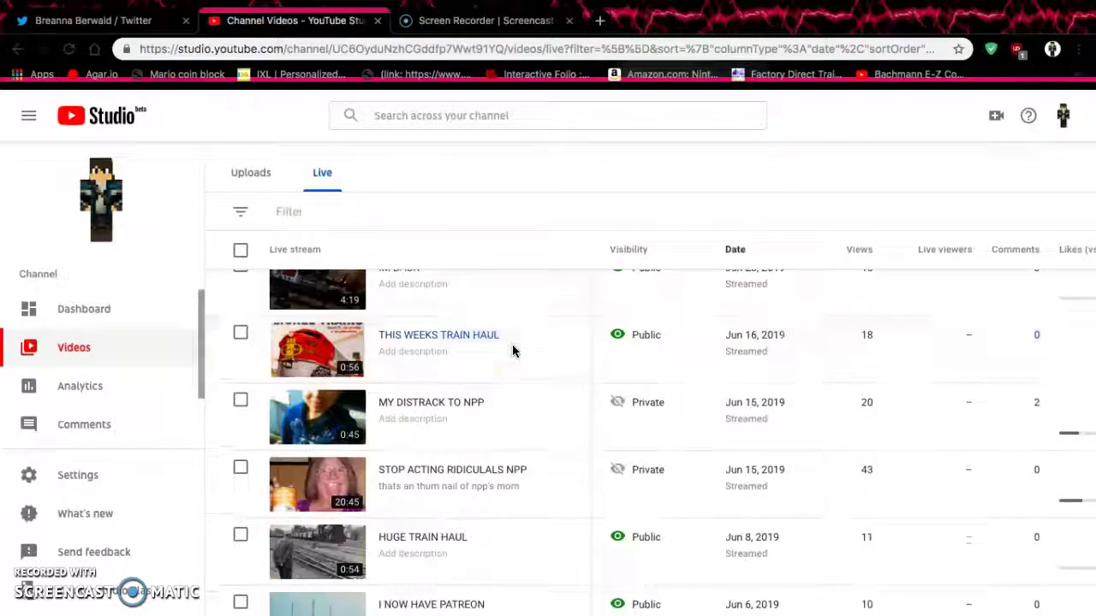
{"action": "scroll", "coordinate": [513, 351], "scroll_direction": "down", "scroll_amount": 5}
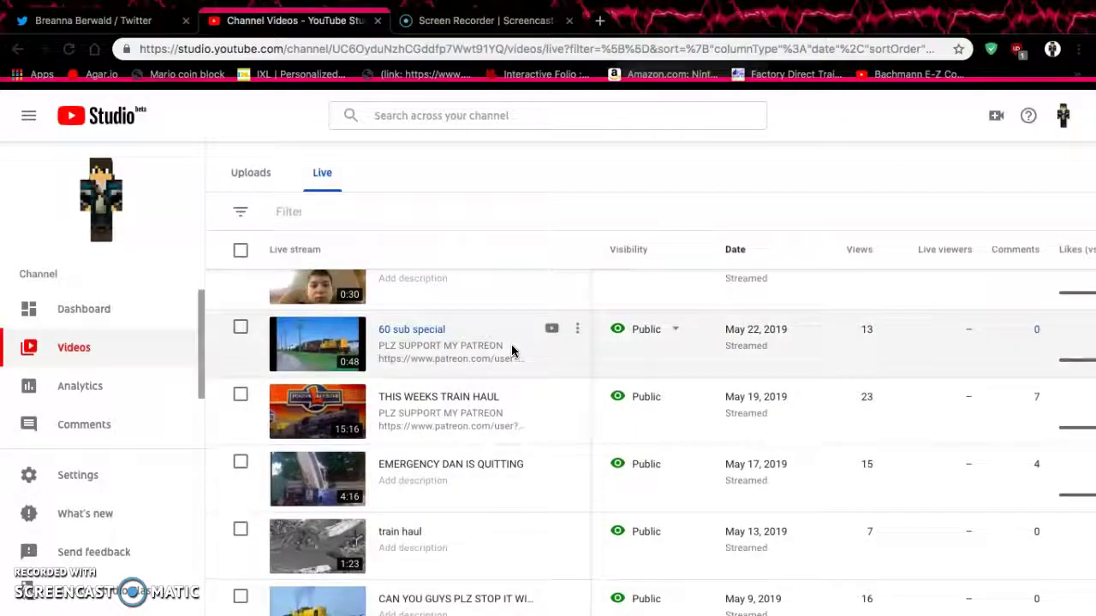
{"action": "scroll", "coordinate": [511, 351], "scroll_direction": "down", "scroll_amount": 5}
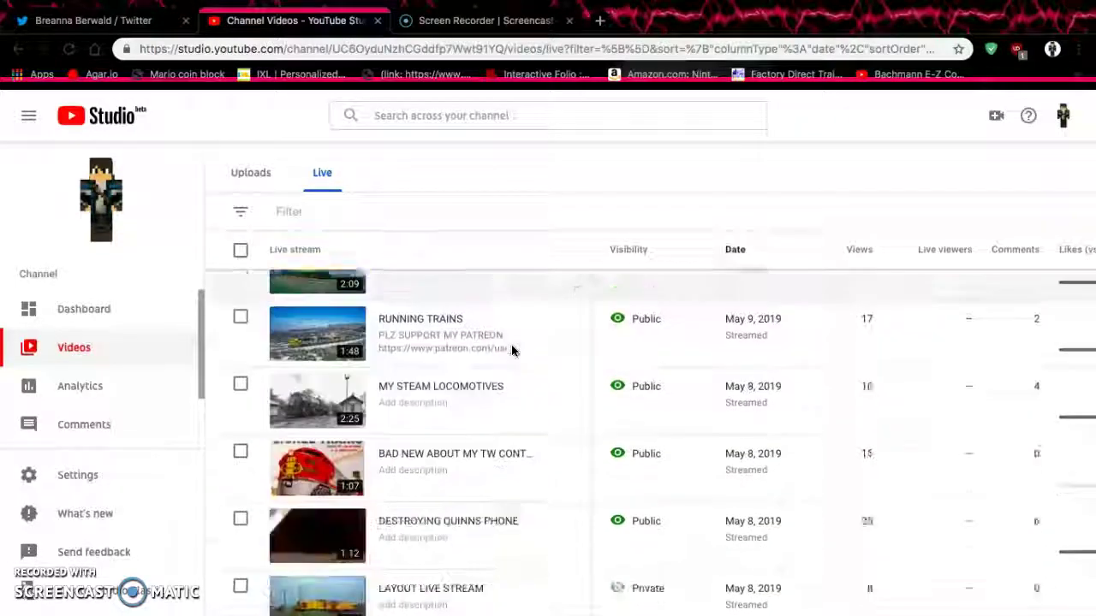
{"action": "scroll", "coordinate": [511, 350], "scroll_direction": "down", "scroll_amount": 5}
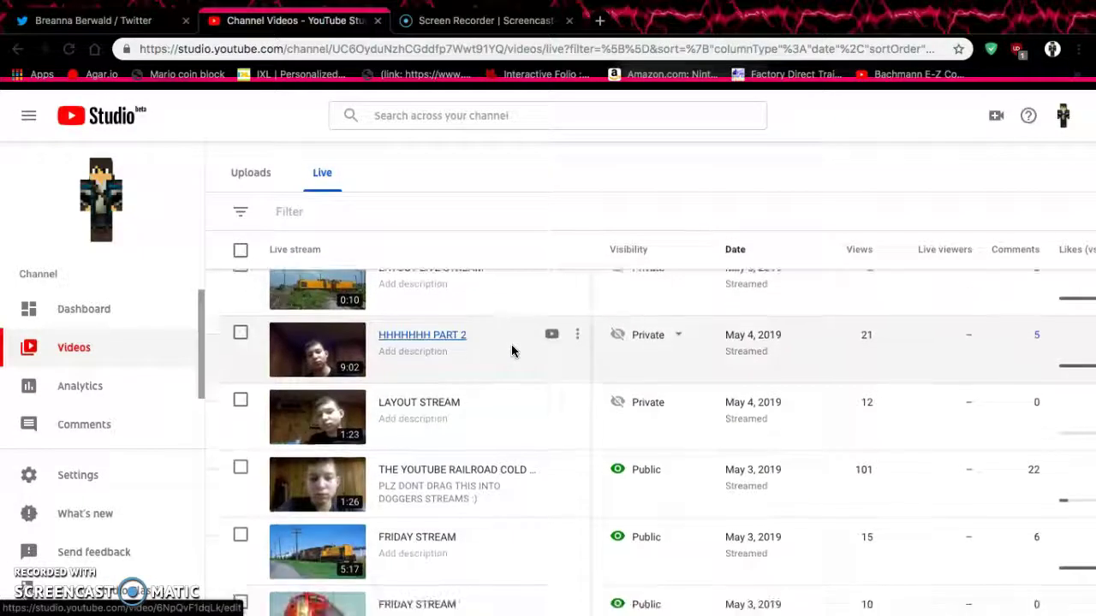
{"action": "left_click_drag", "start_coordinate": [465, 403], "coordinate": [569, 420]}
{"action": "scroll", "coordinate": [314, 413], "scroll_direction": "down", "scroll_amount": 2}
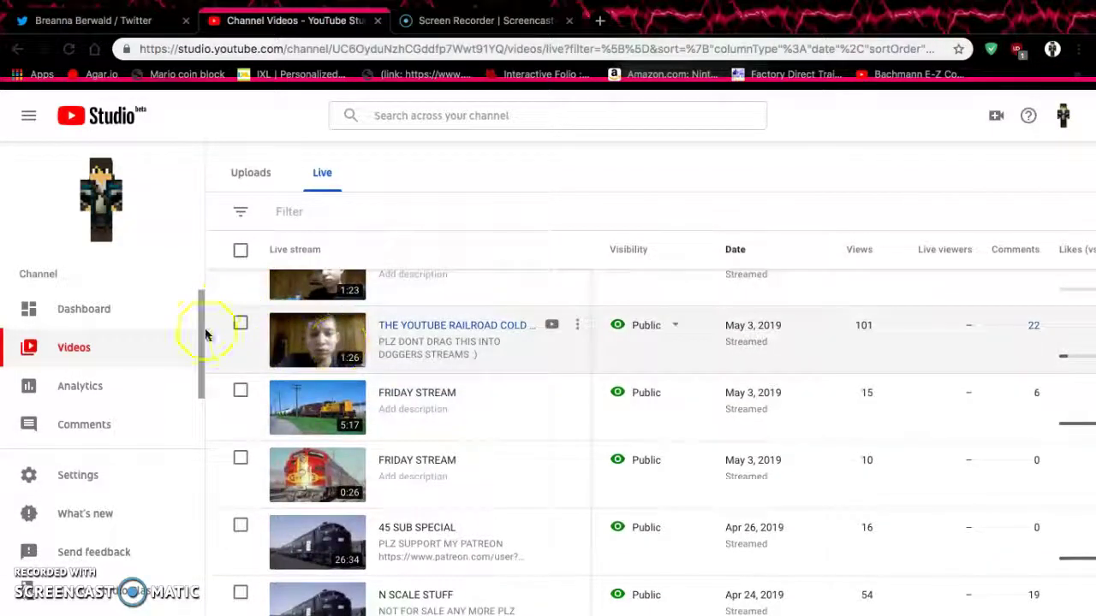
Permanently delete the Cold War replay from its three-dot menu, then switch to the desktop
{"action": "right_click", "coordinate": [253, 326]}
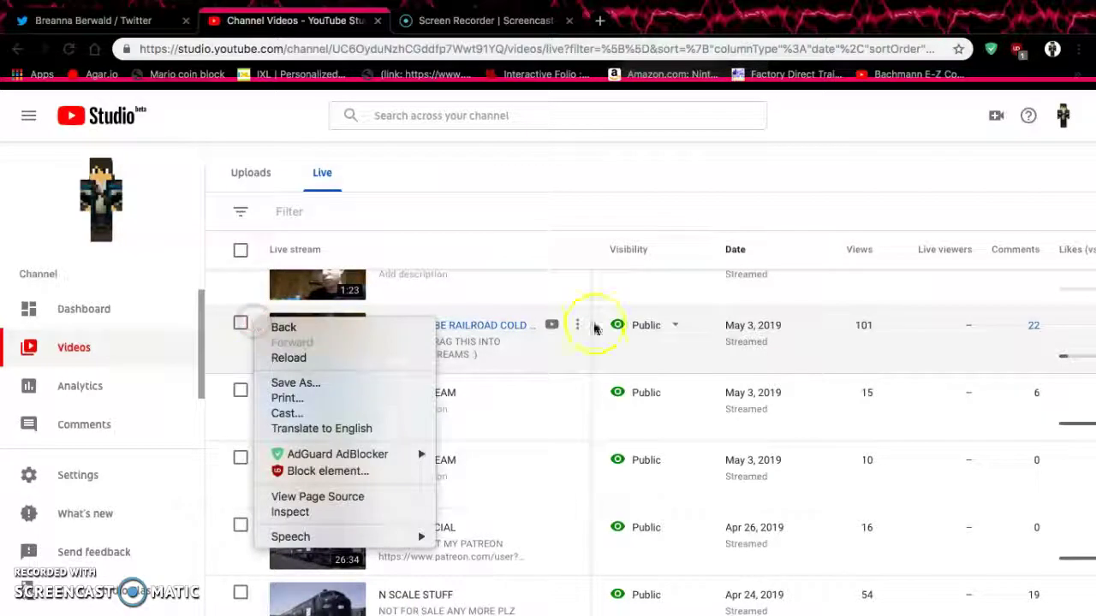
{"action": "left_click", "coordinate": [582, 326]}
{"action": "left_click", "coordinate": [577, 324]}
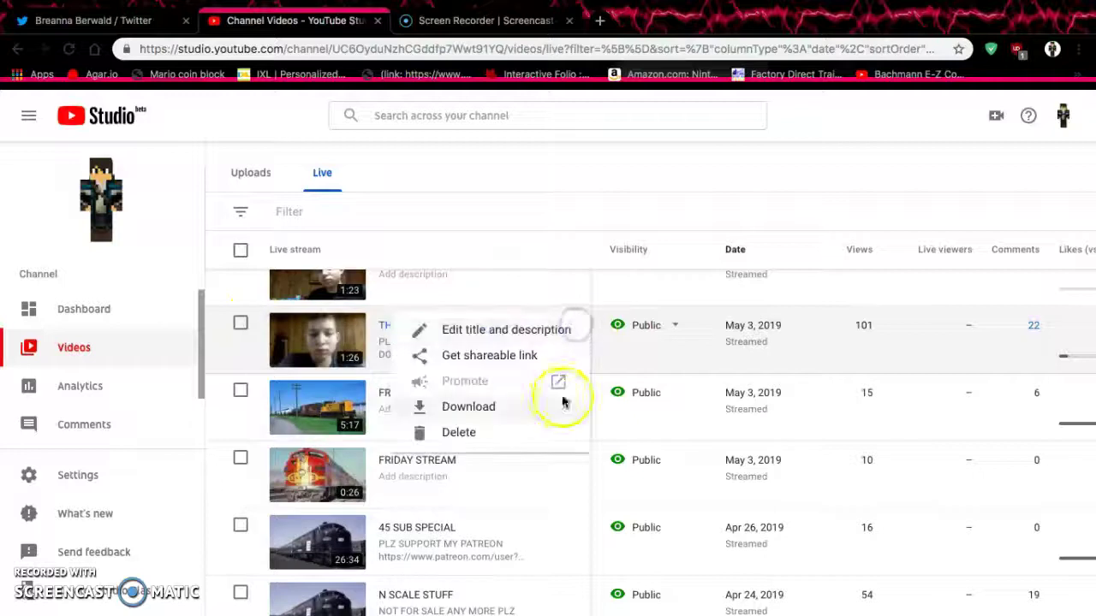
{"action": "left_click", "coordinate": [548, 433]}
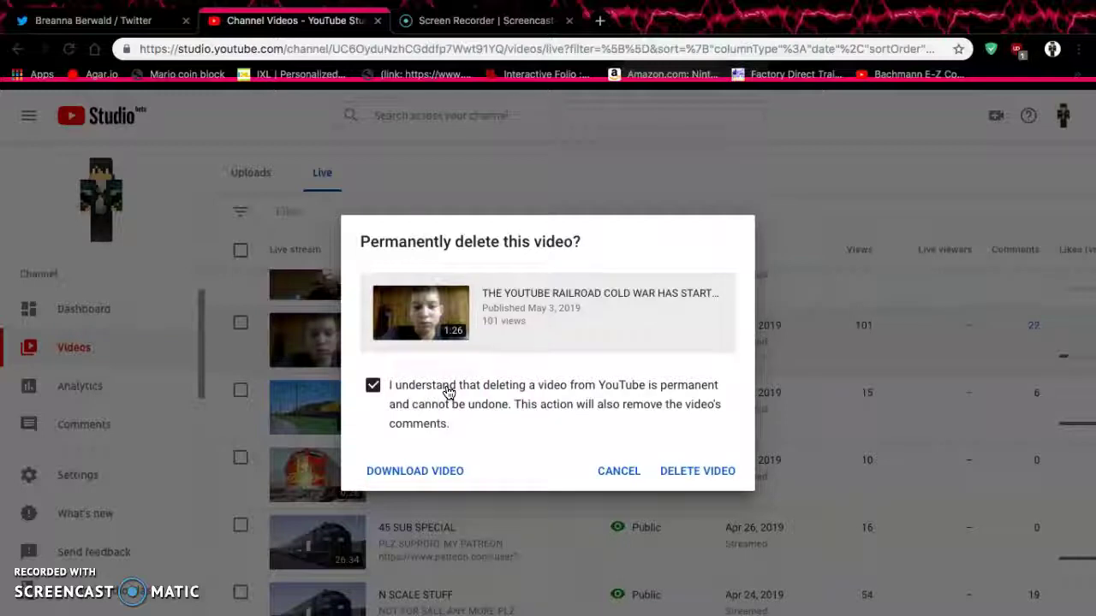
{"action": "left_click", "coordinate": [670, 472]}
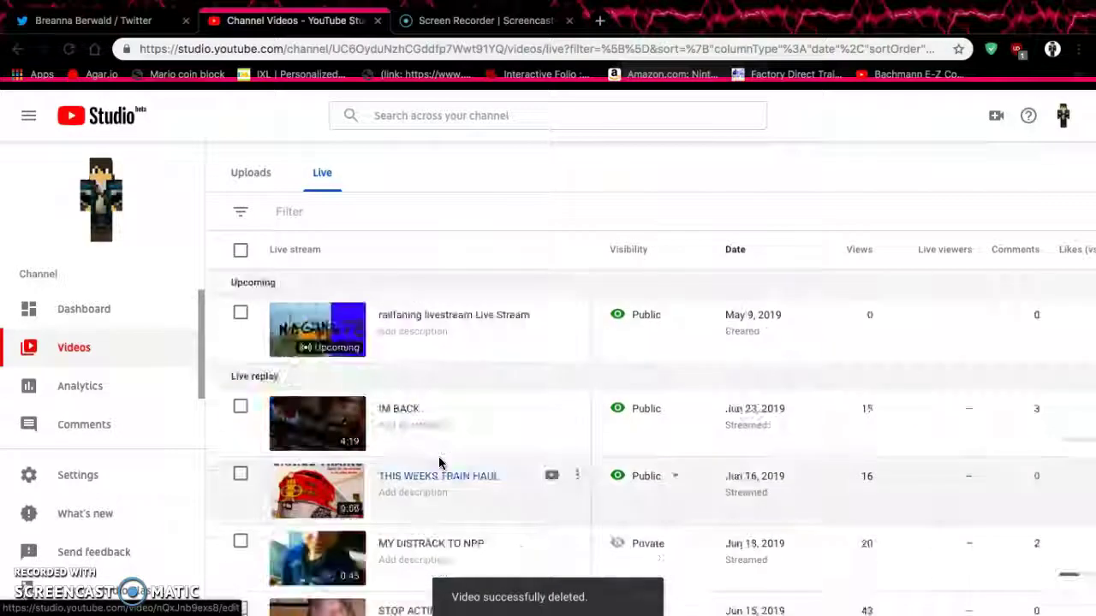
{"action": "key", "text": "ctrl+Left"}
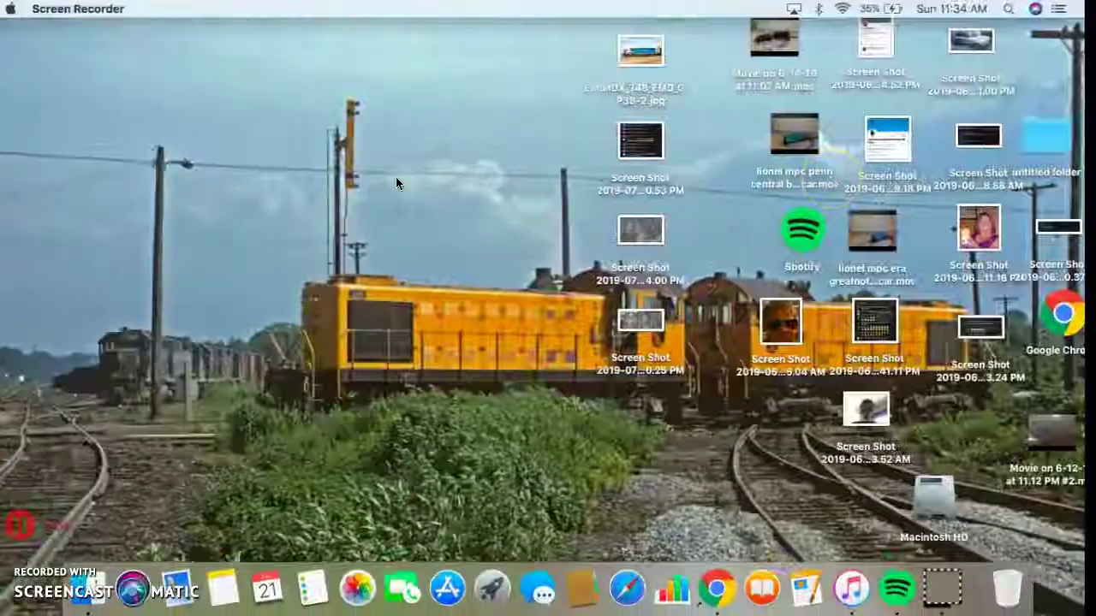